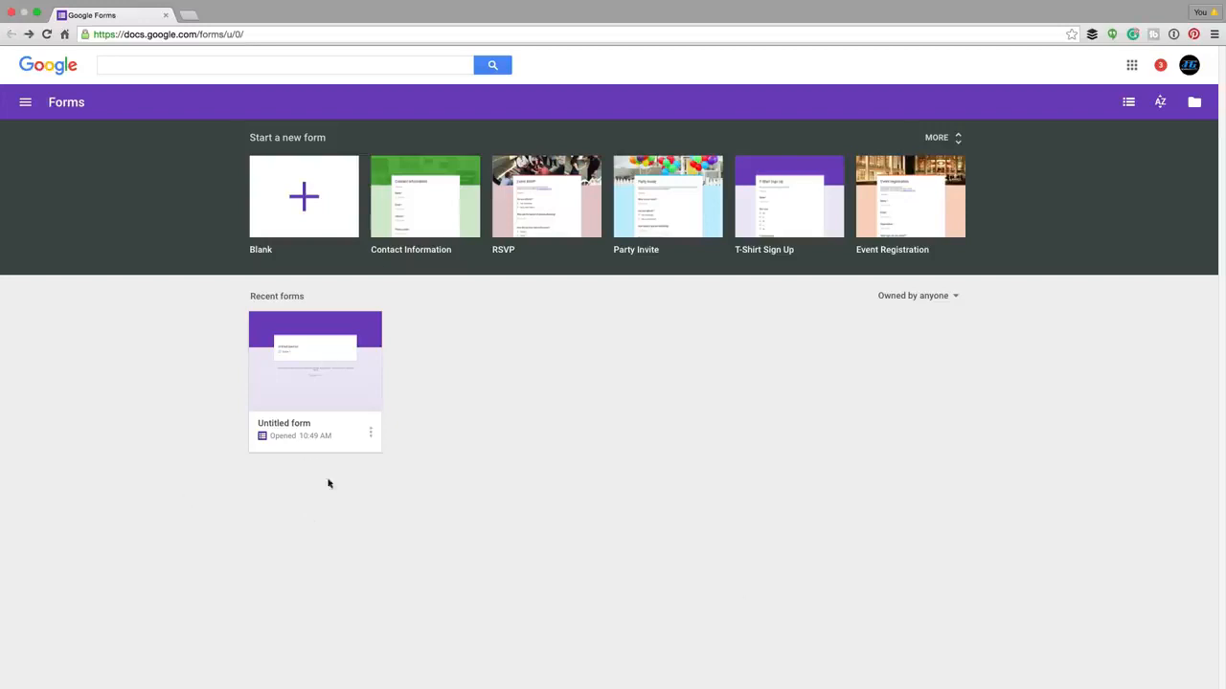
Search Google for "Google Forms" in a new browser tab and open the Google Forms product page
left_click(190, 16)
type("google.com")
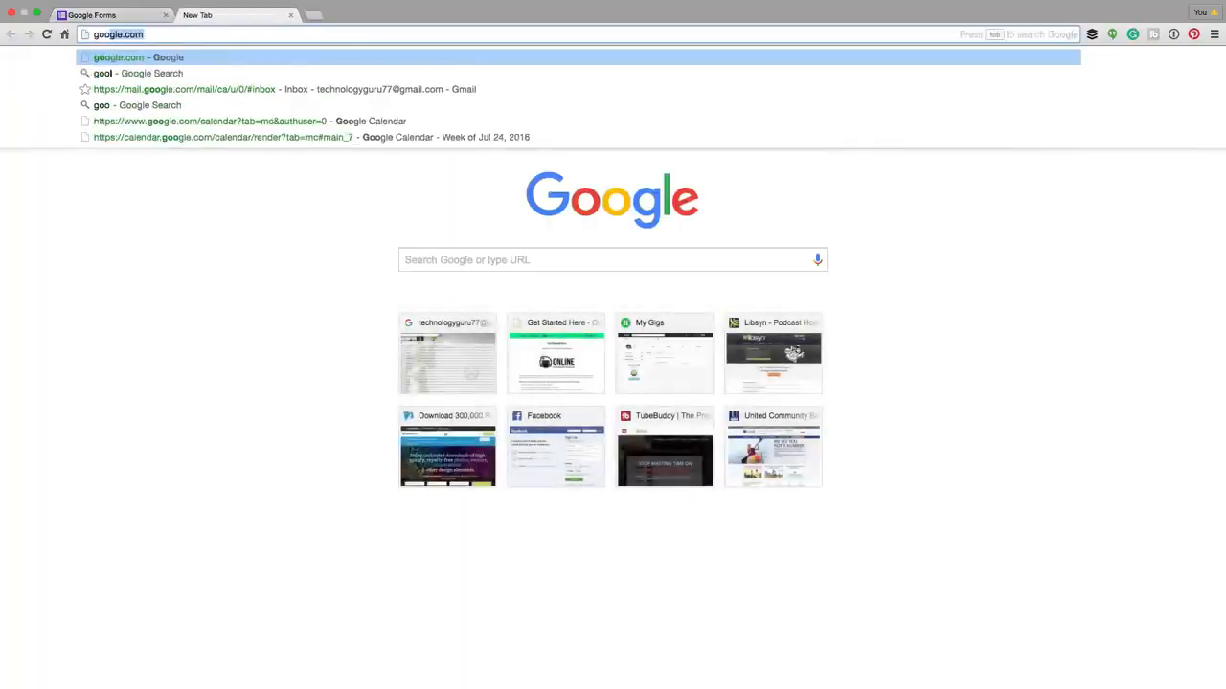
key("Return")
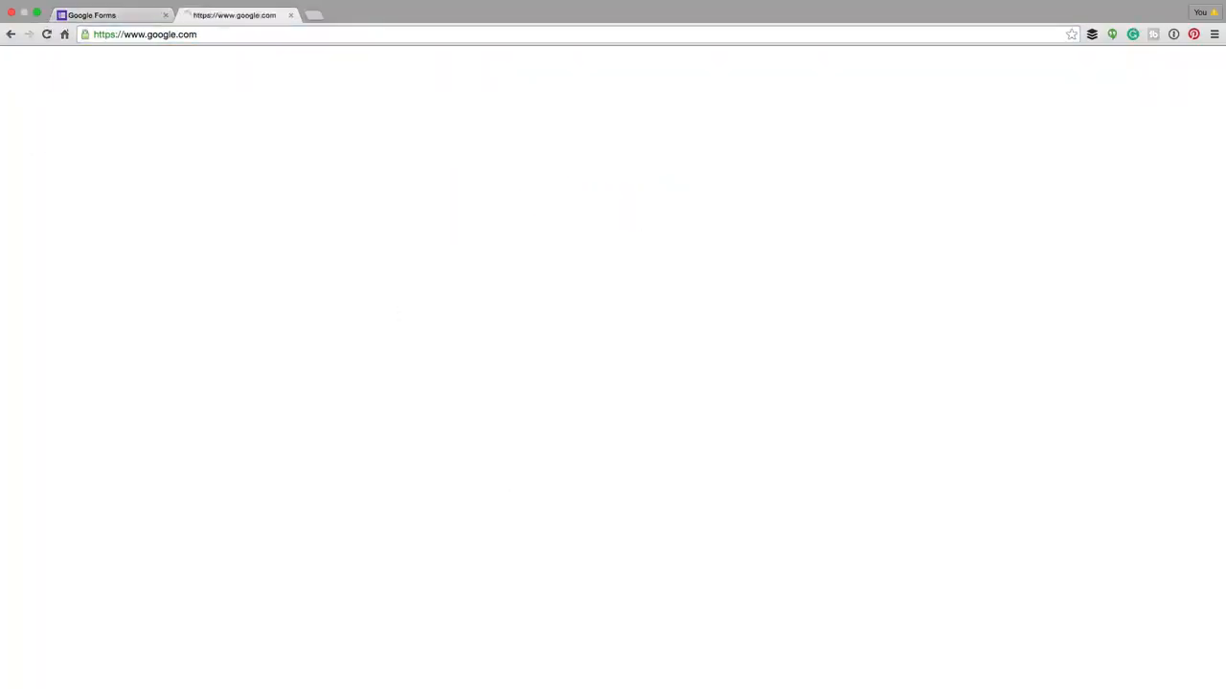
type("Google Forms")
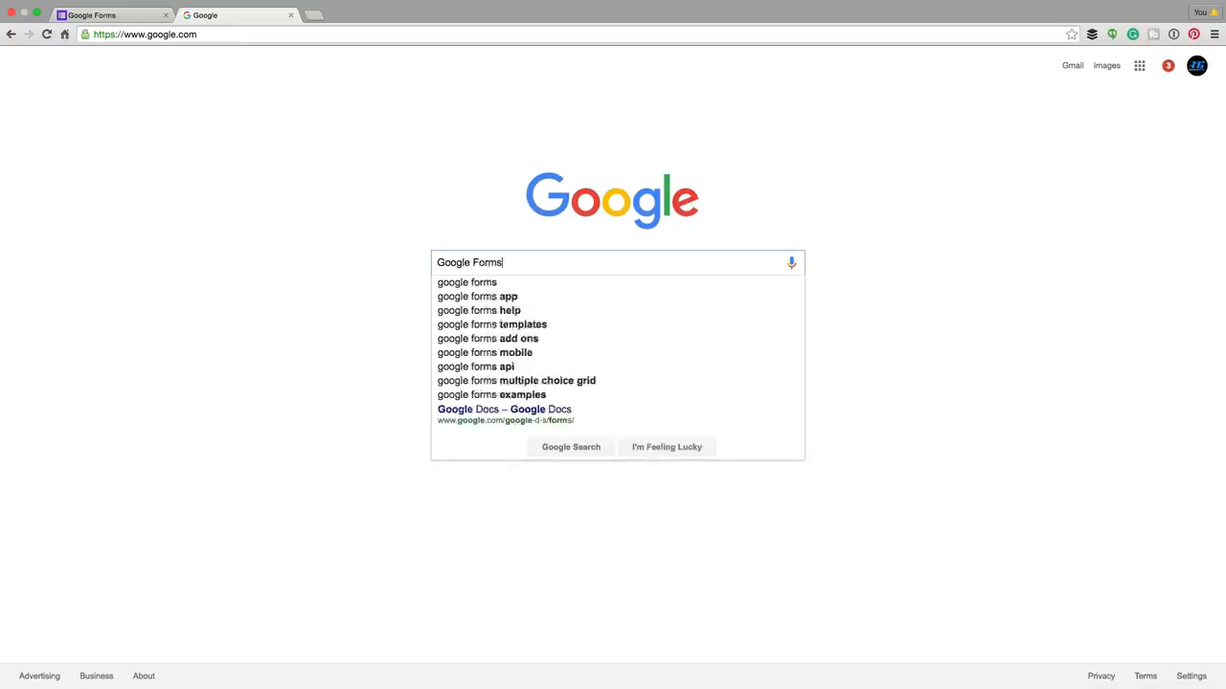
key("Return")
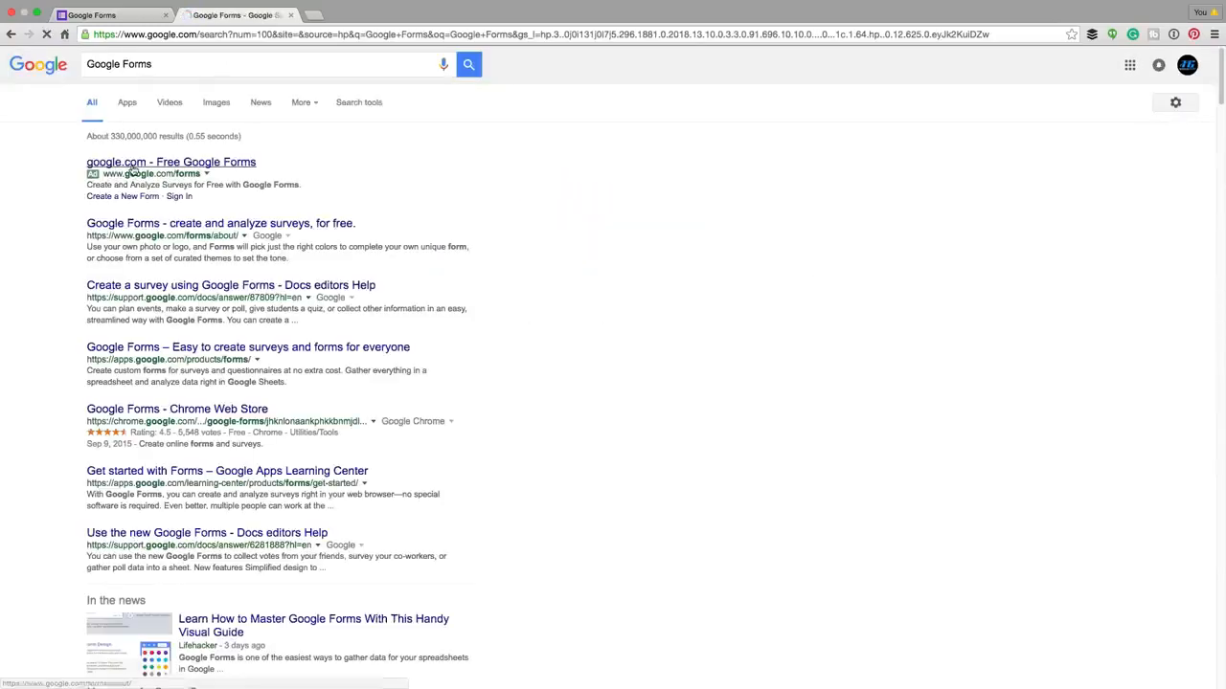
left_click(171, 228)
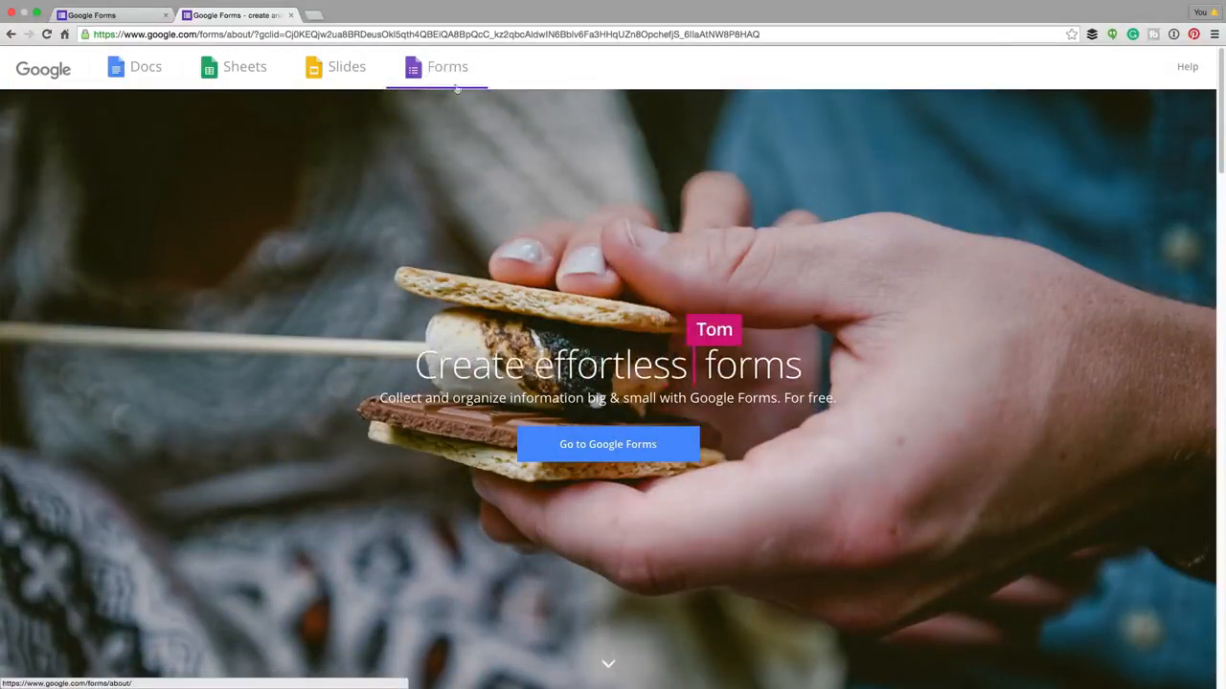
Return to the Google Forms home page, browse the full template gallery and create a blank form
left_click(111, 16)
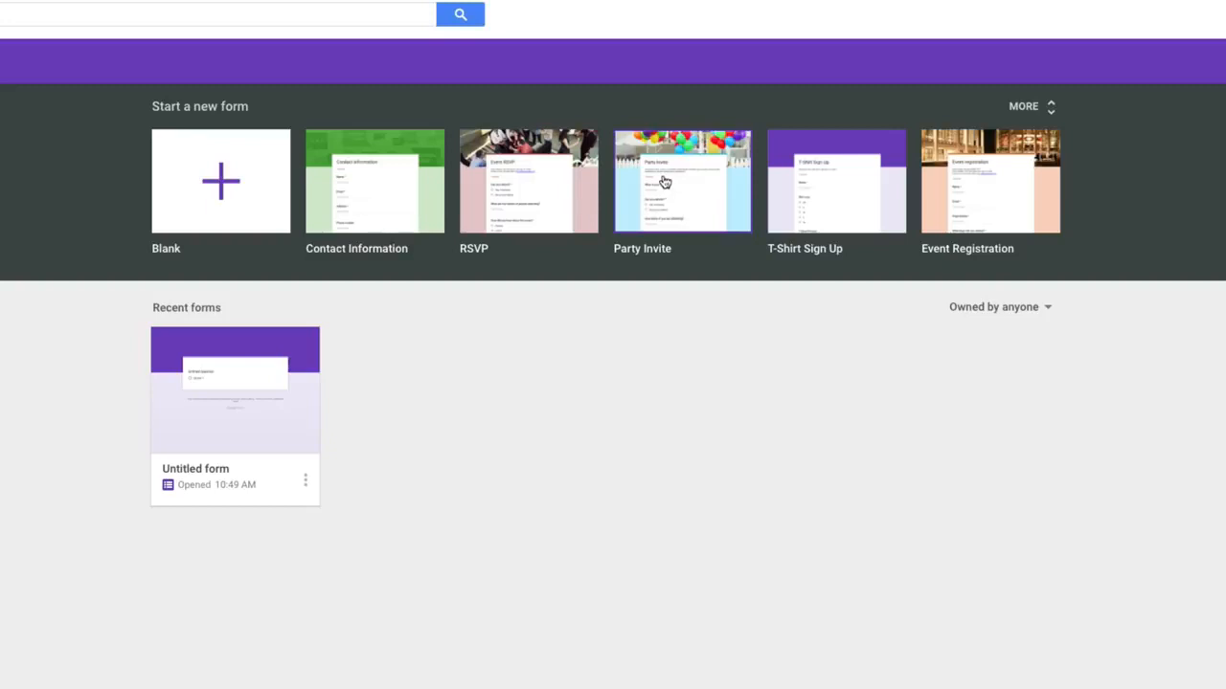
left_click(1027, 108)
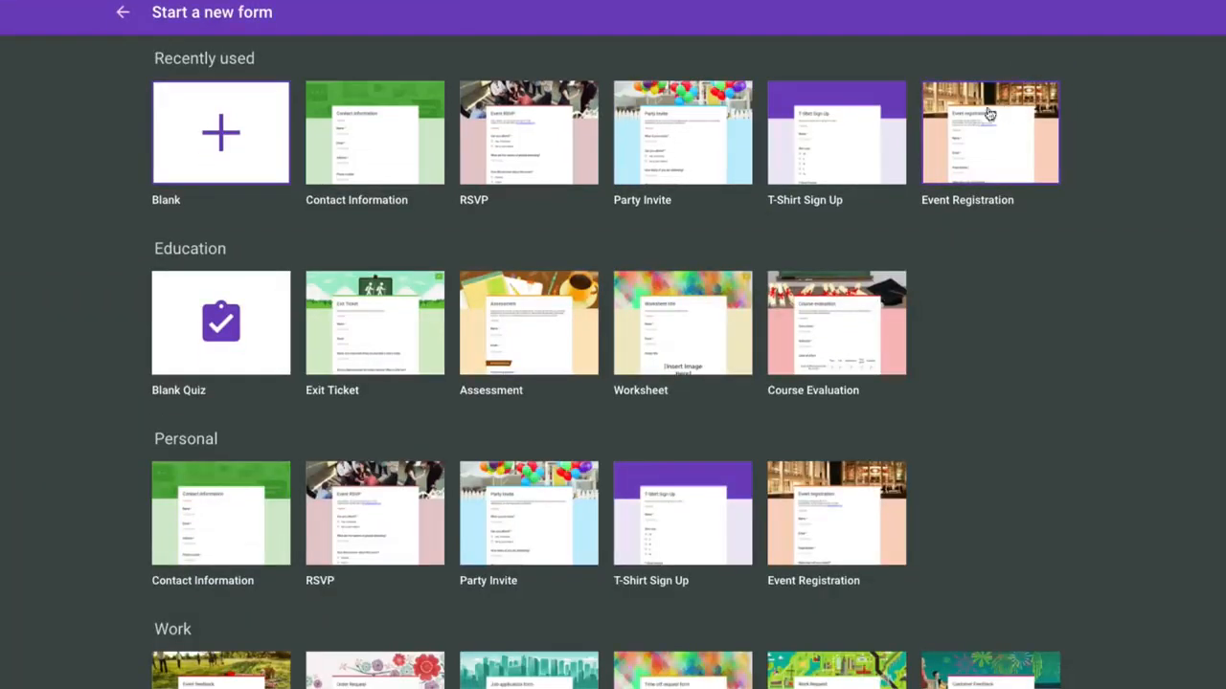
scroll(80, 301, "down", 1)
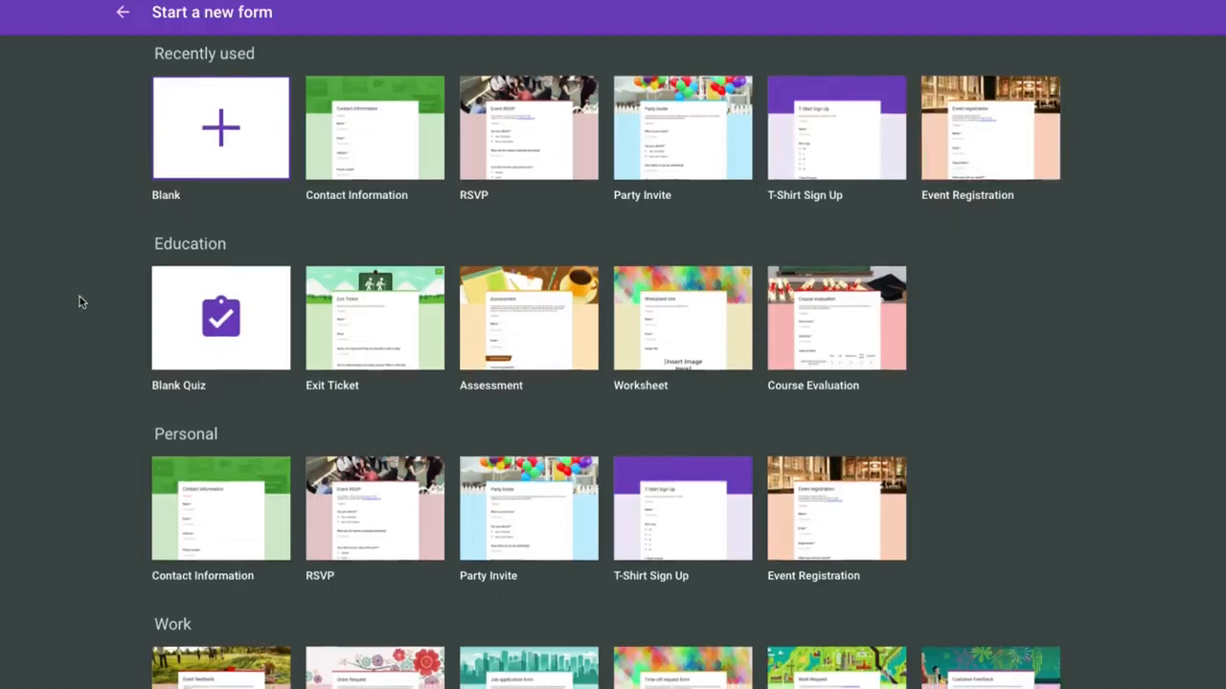
scroll(81, 302, "up", 1)
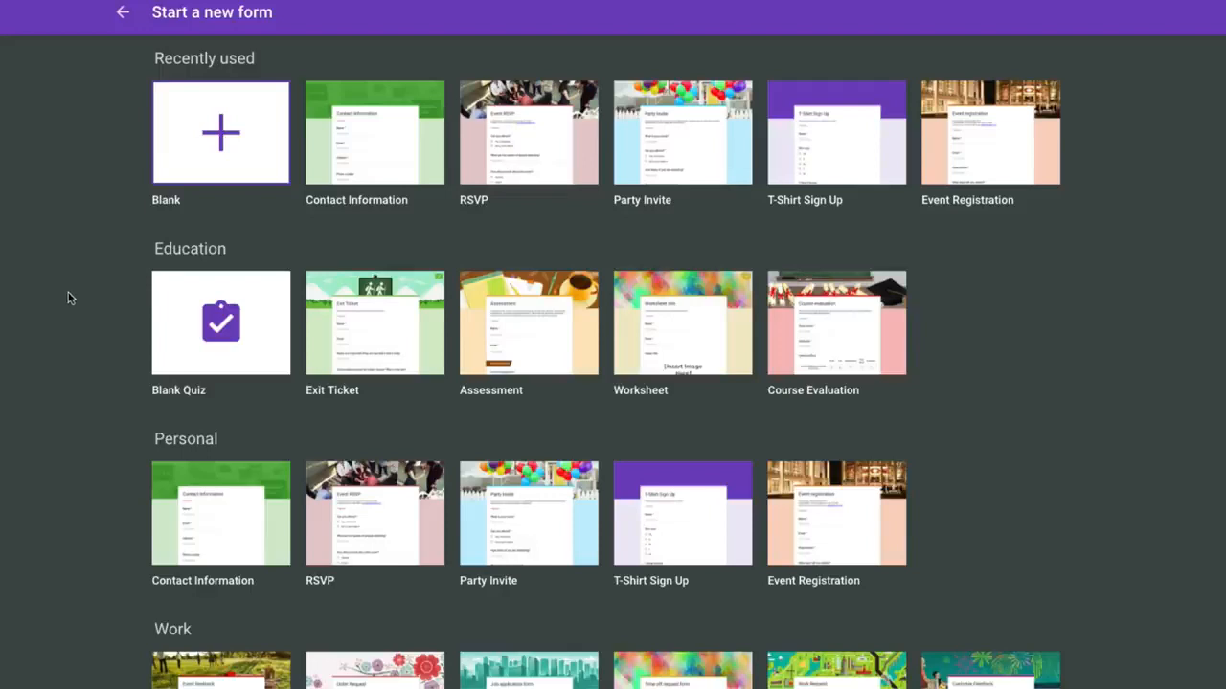
left_click(171, 161)
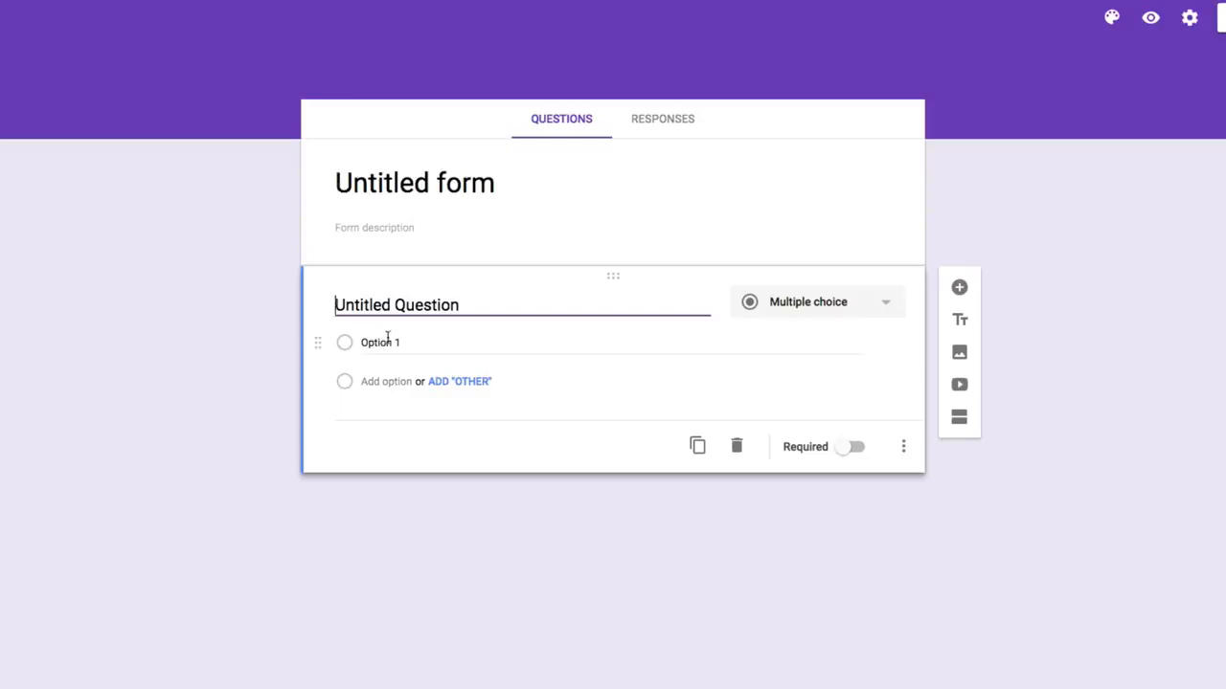
Title the form "Title Form" and set its description to "Description"
left_click(338, 182)
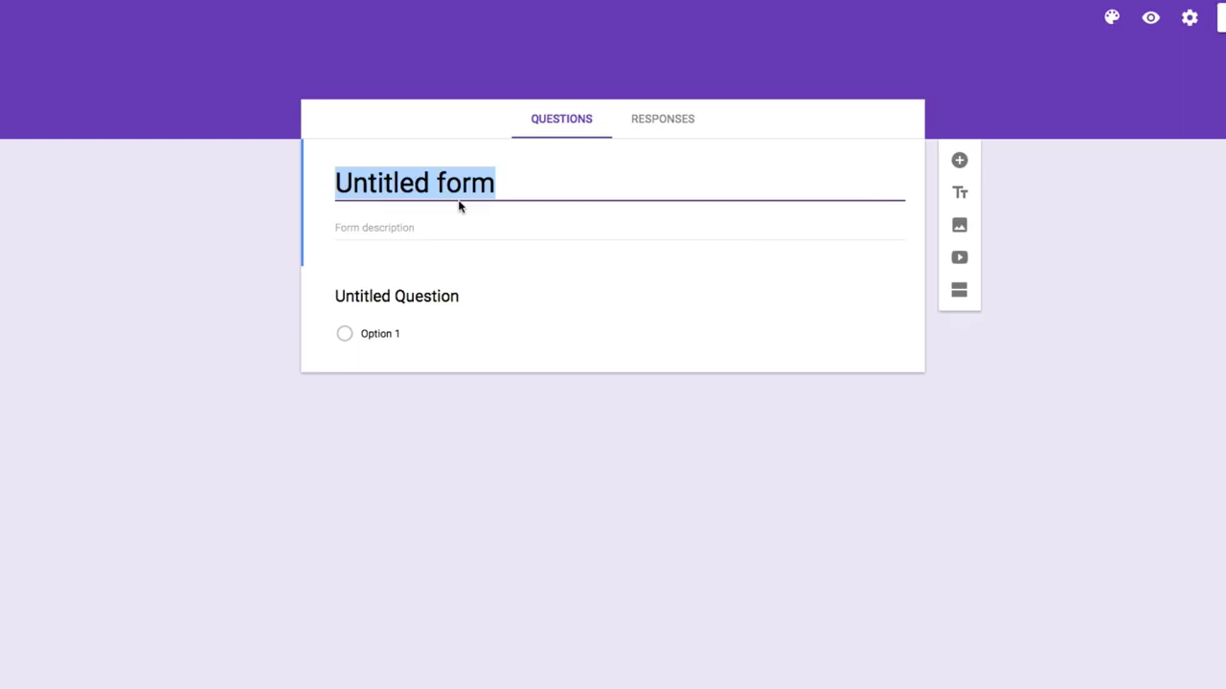
type("Title ")
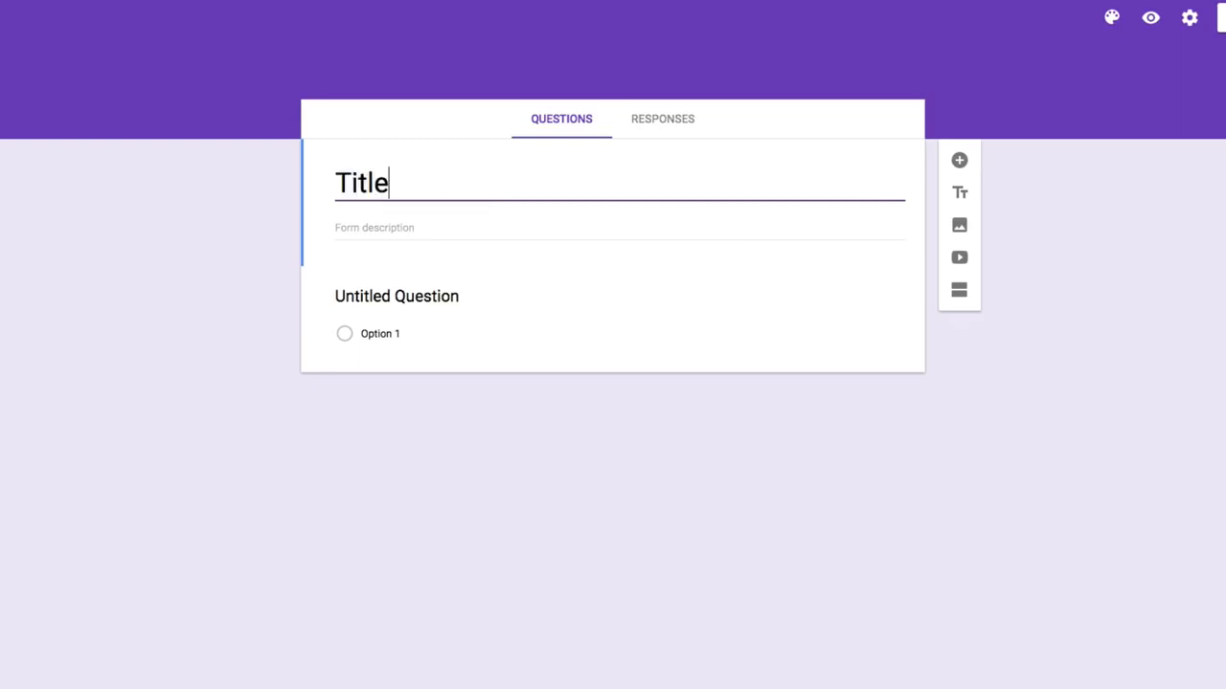
type("Form")
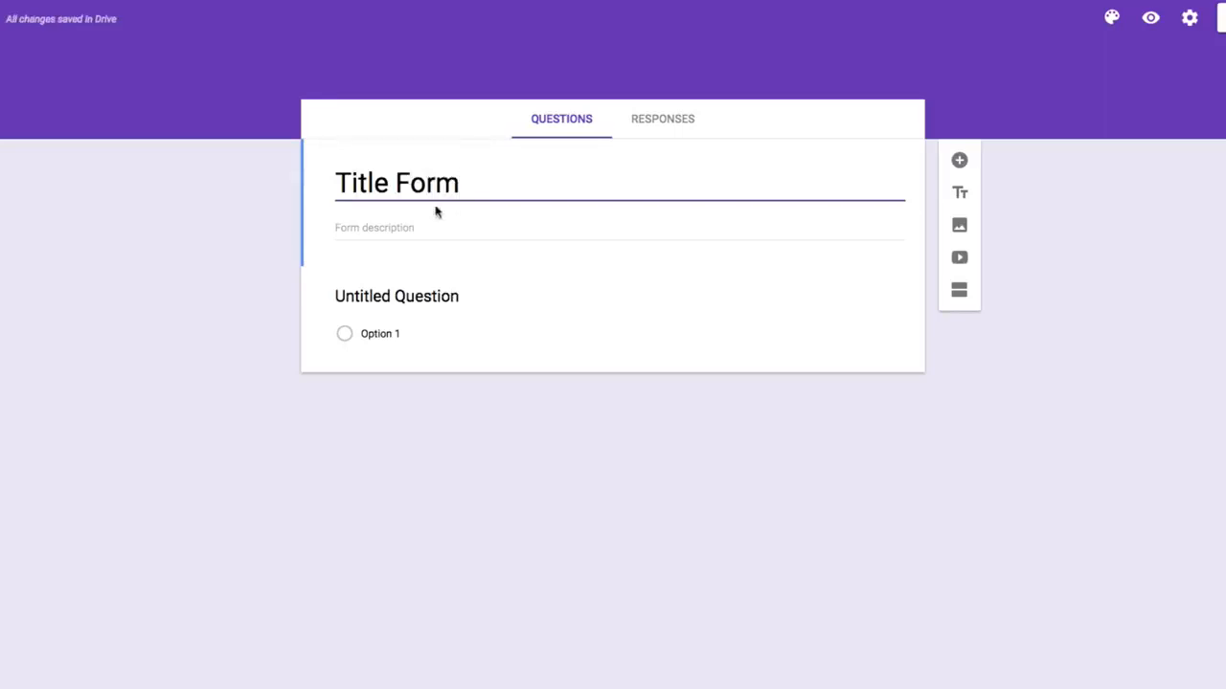
left_click(364, 230)
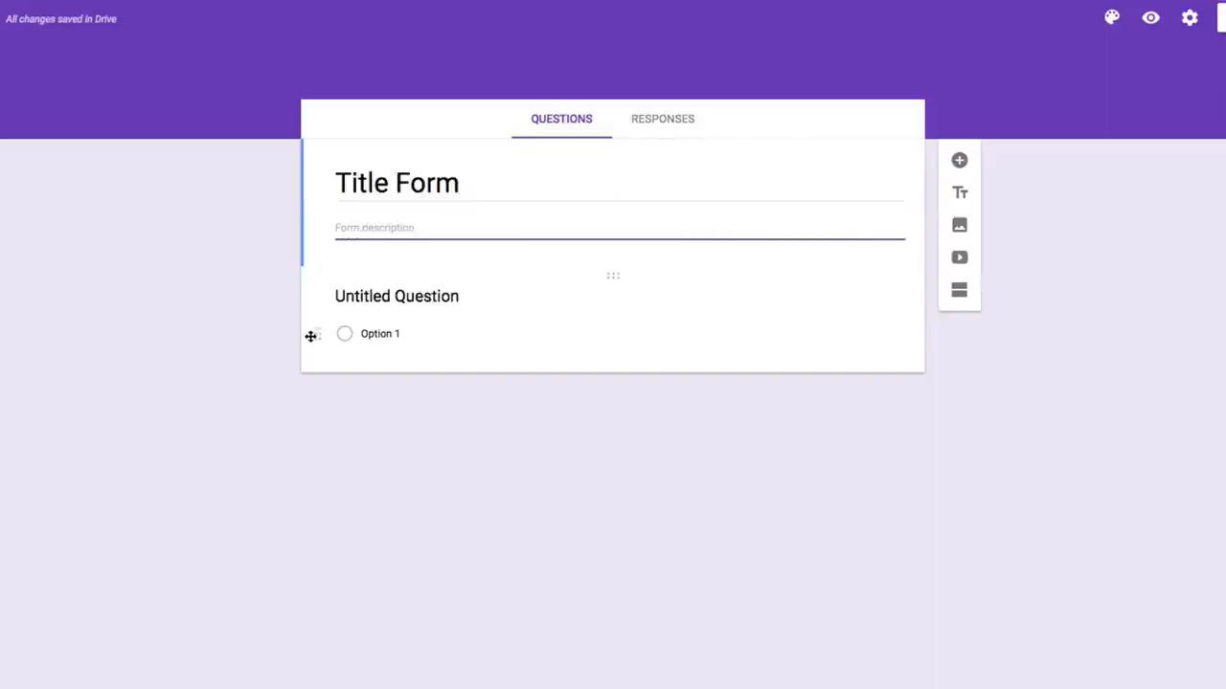
type("Description")
Replace the first question's placeholder text with "Question 1"
left_click(367, 299)
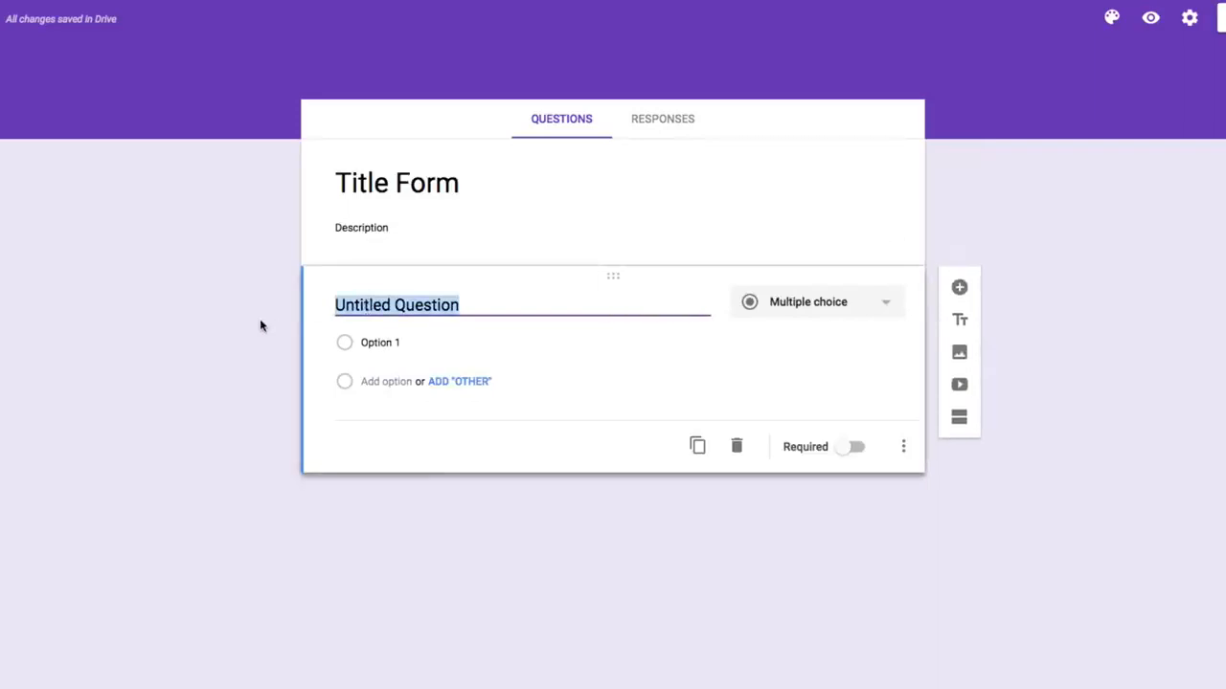
type("Questio")
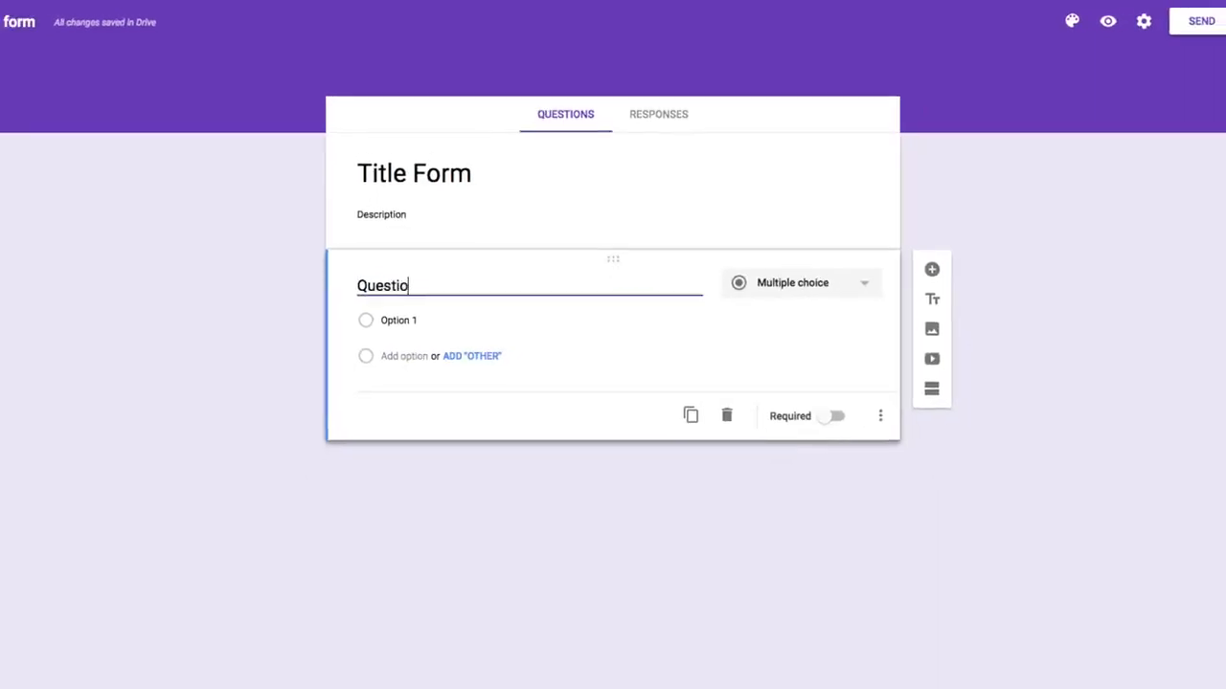
type("n 1")
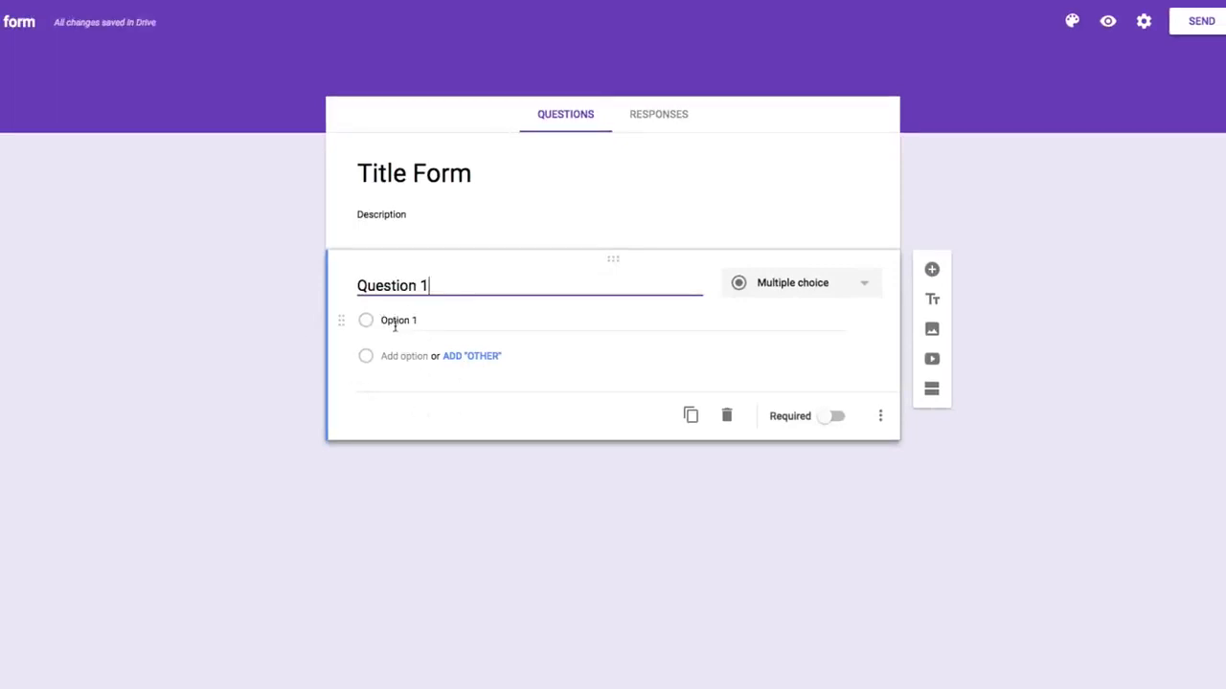
Add an "Other" choice, Option 2 and Option 3 to Question 1, and remove "Other" and Option 3 again
left_click(466, 357)
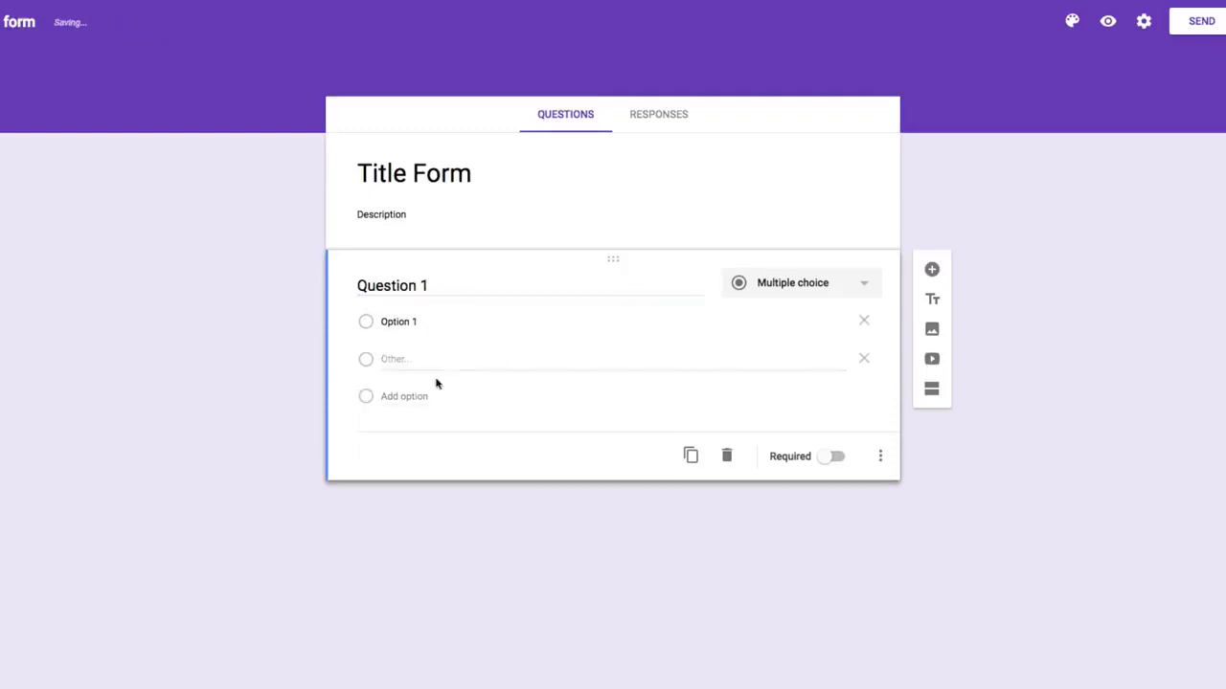
left_click(405, 396)
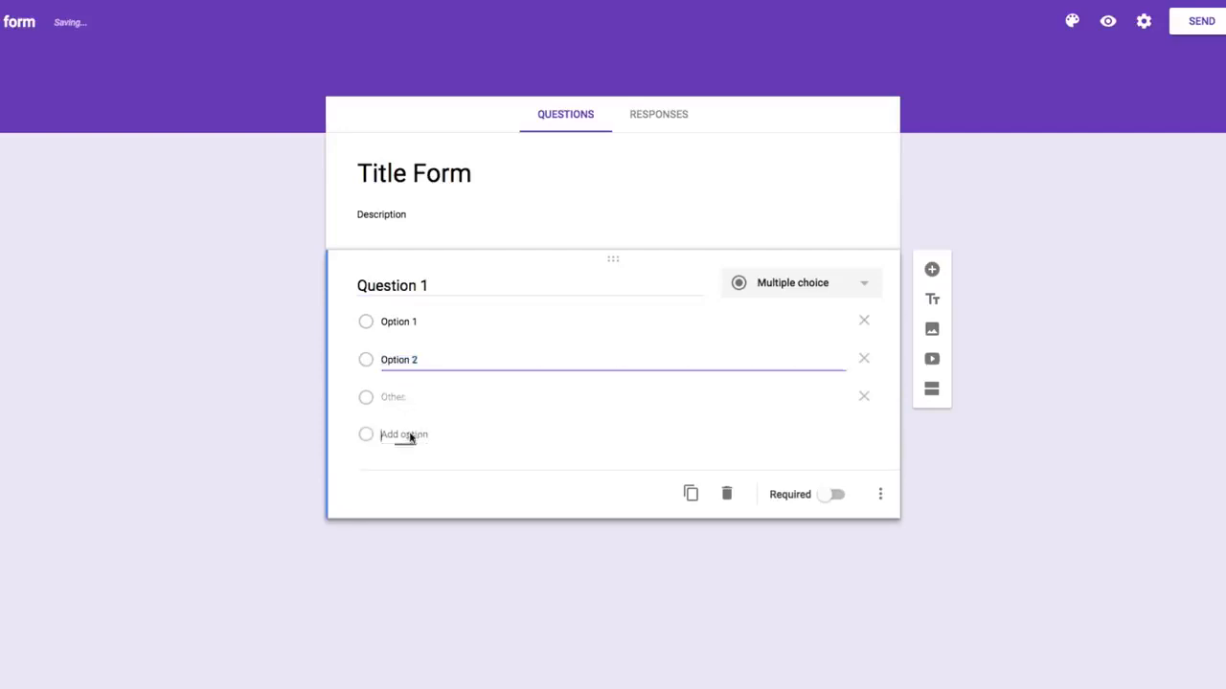
left_click(405, 435)
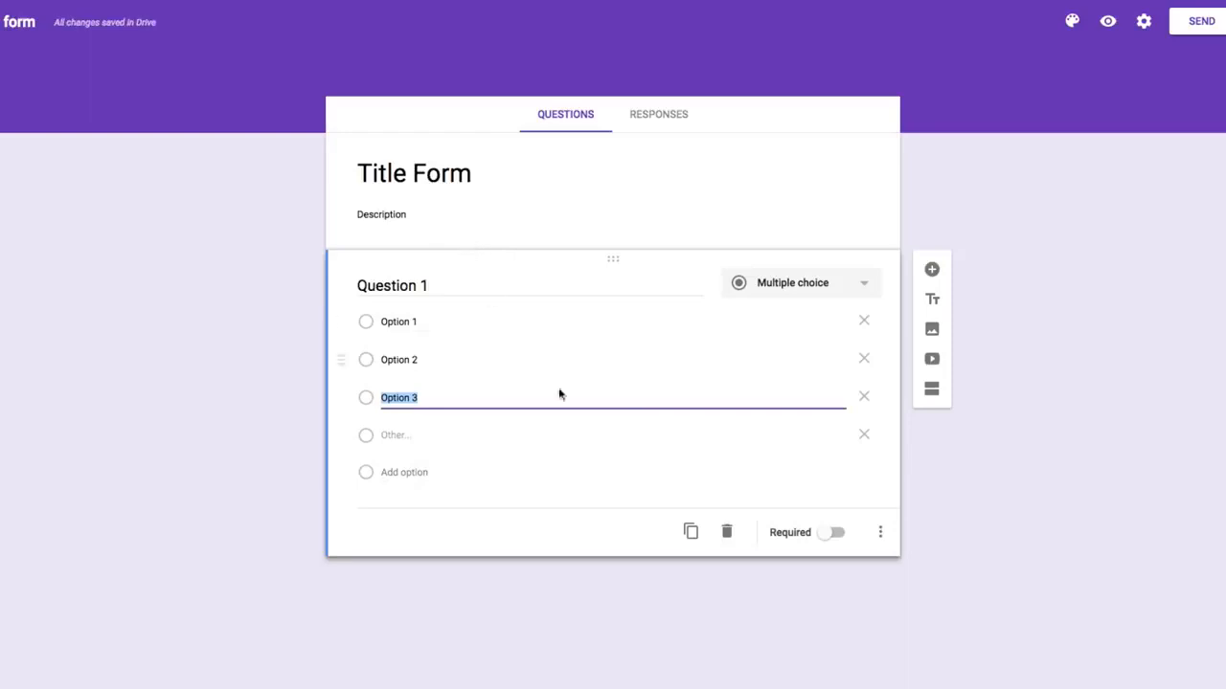
left_click(864, 436)
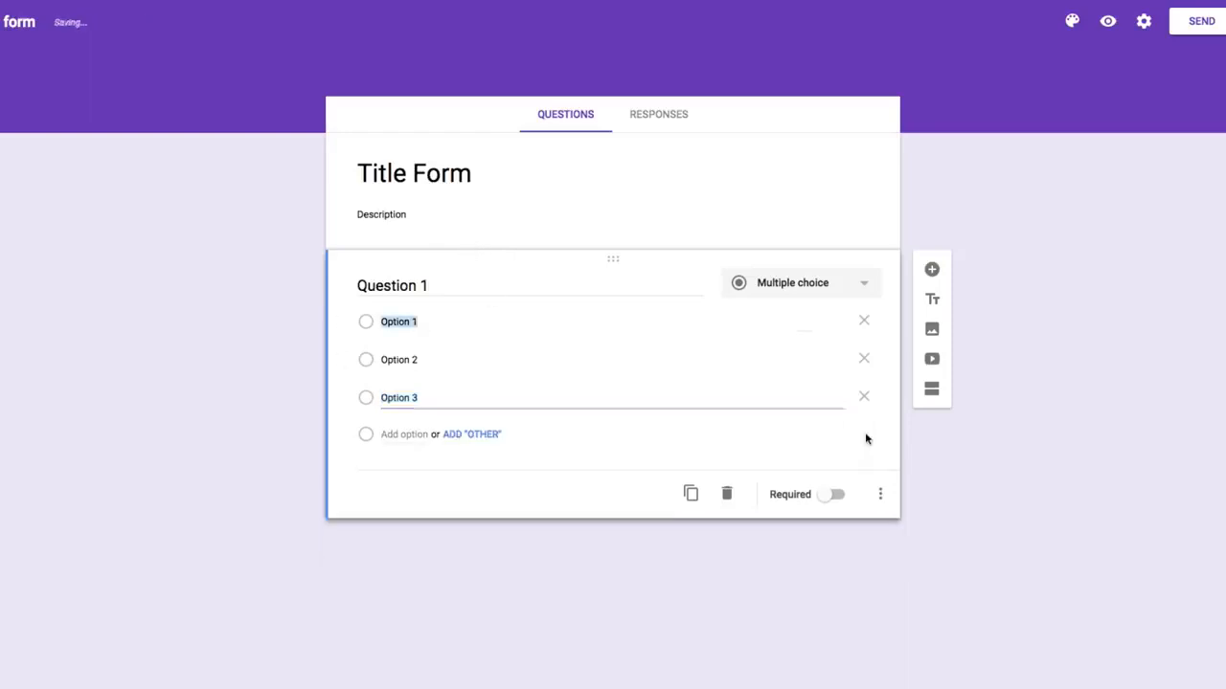
left_click(867, 398)
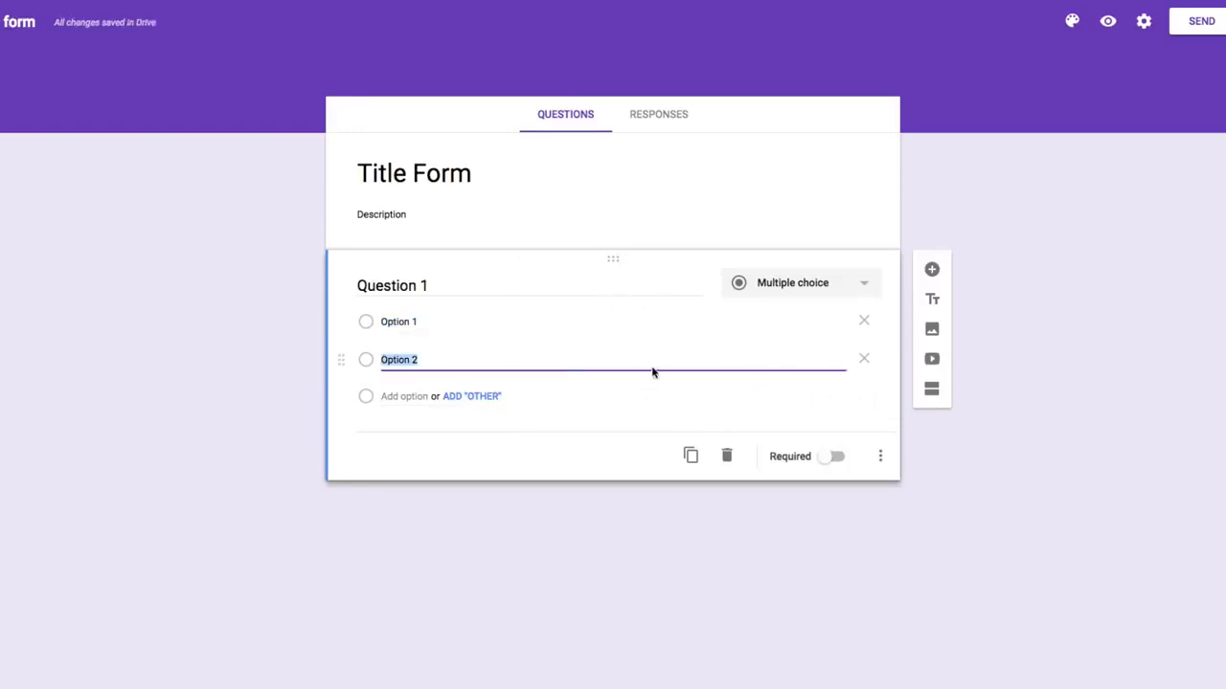
Change Question 1 to Short answer and back to Multiple choice, and review the available question types
left_click(789, 288)
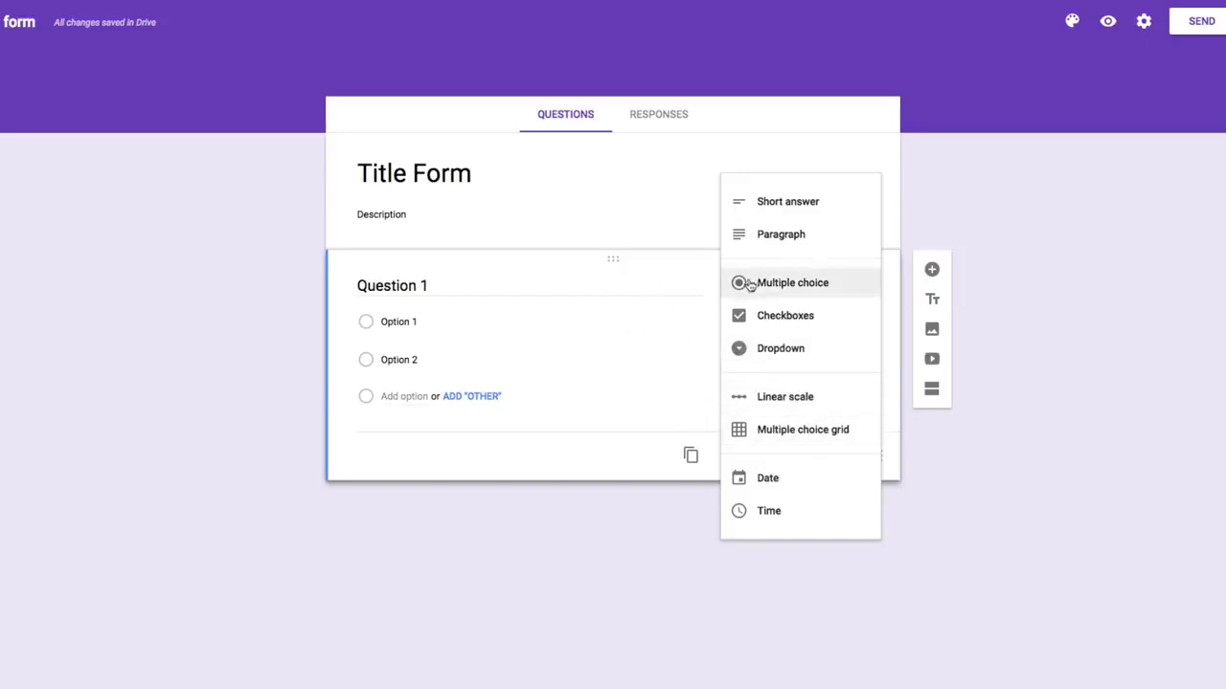
left_click(770, 205)
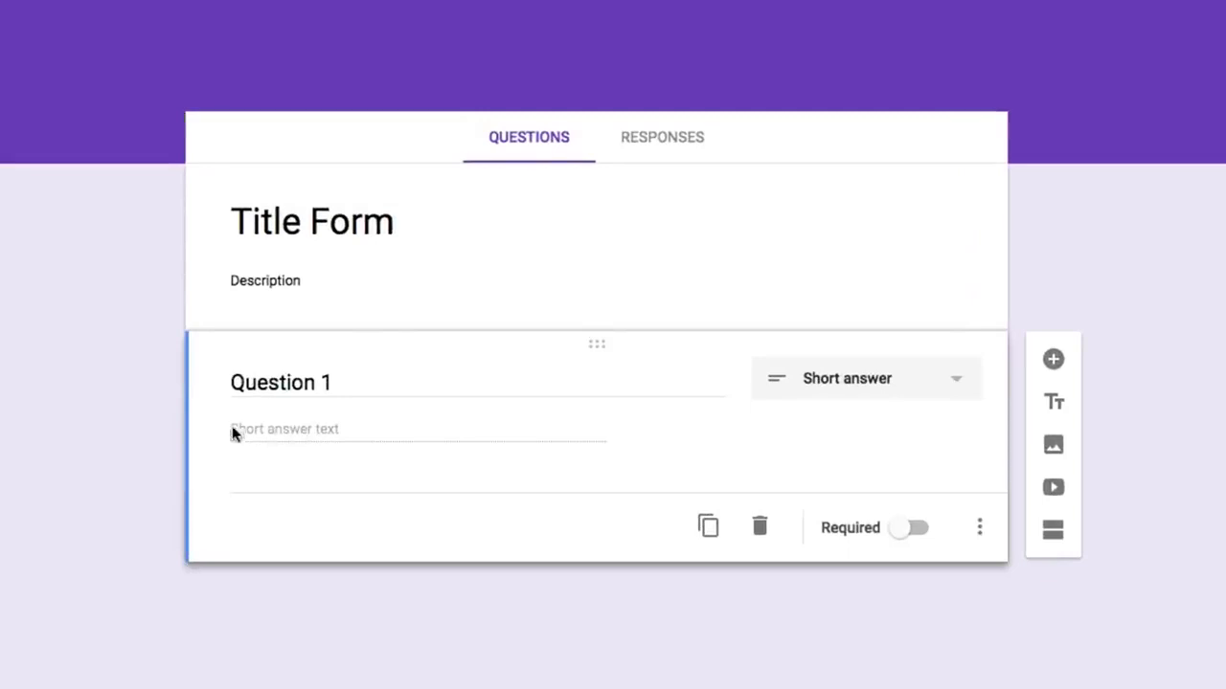
left_click(829, 384)
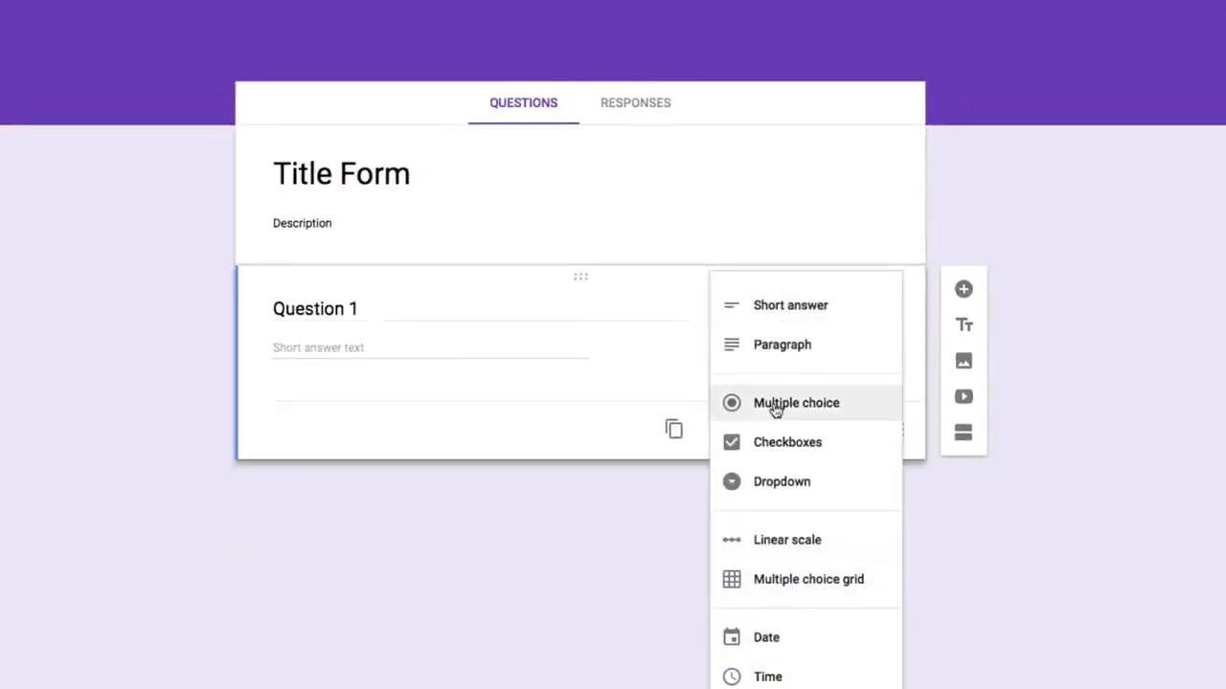
left_click(775, 410)
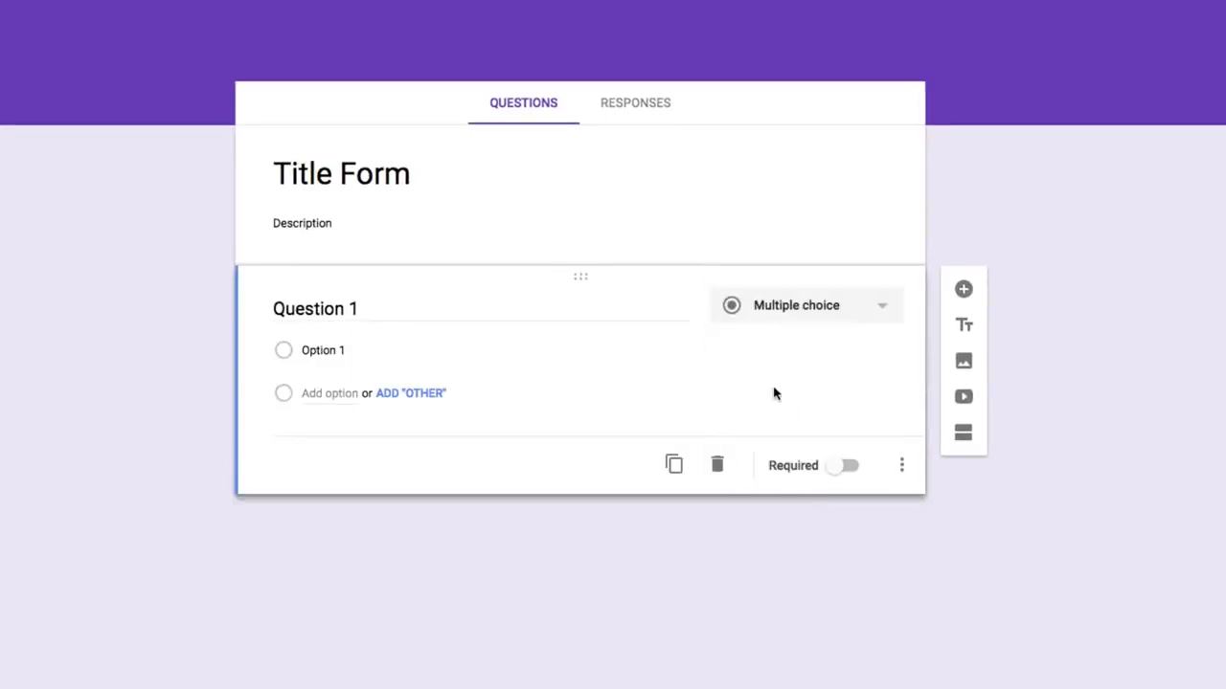
left_click(777, 323)
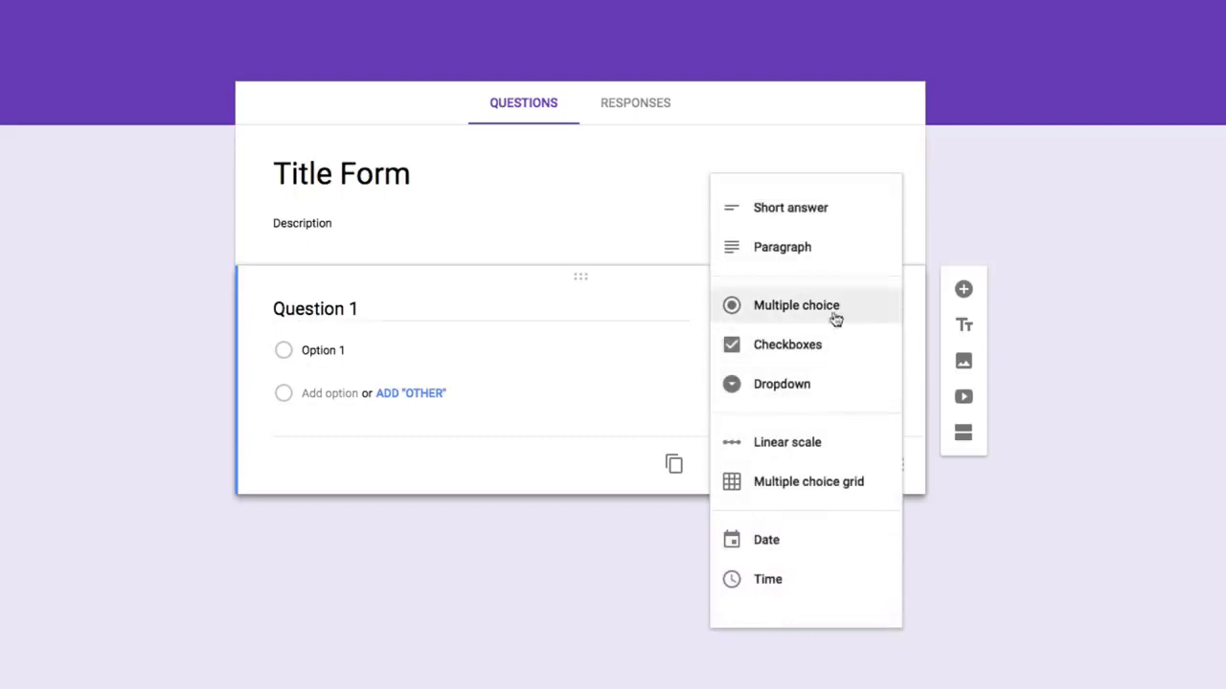
left_click(641, 406)
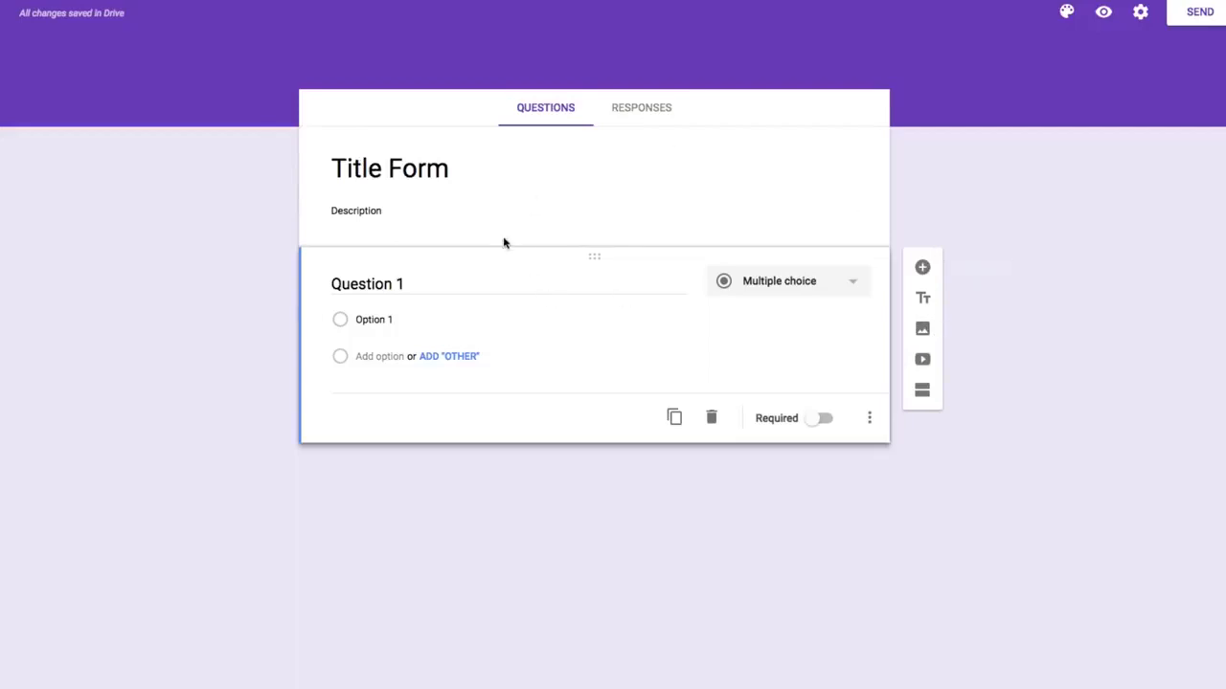
Add a second multiple-choice question to the form and review the question types available for Question 1
left_click(923, 268)
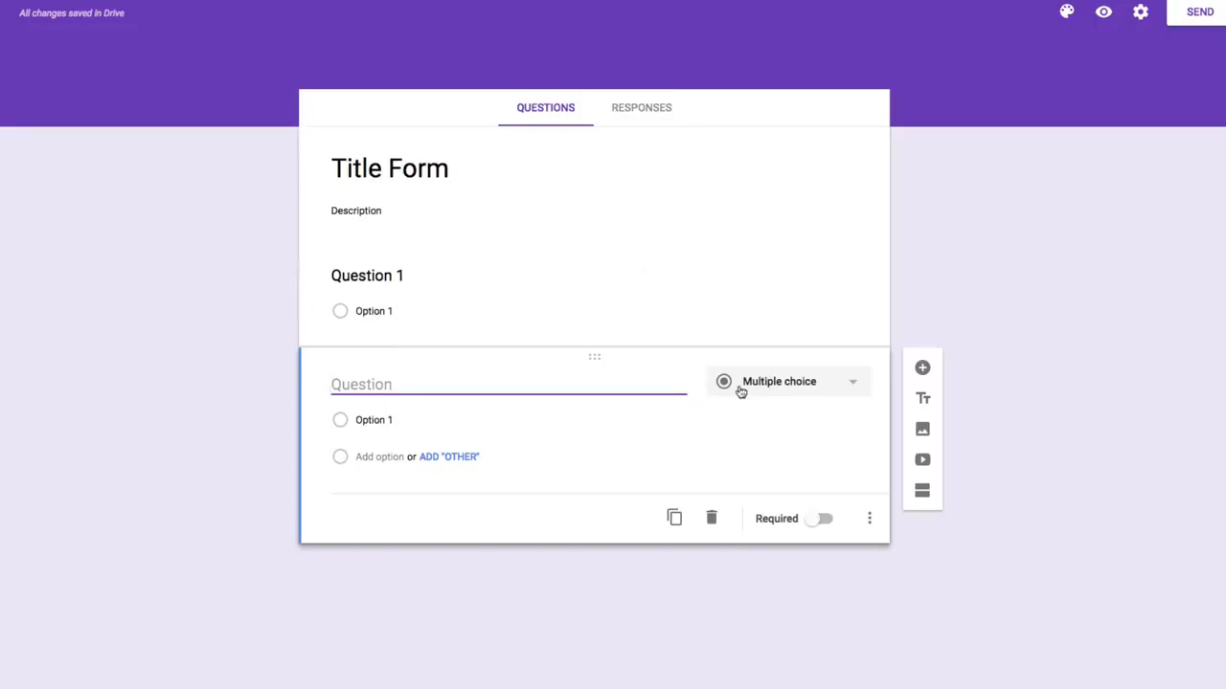
left_click(637, 232)
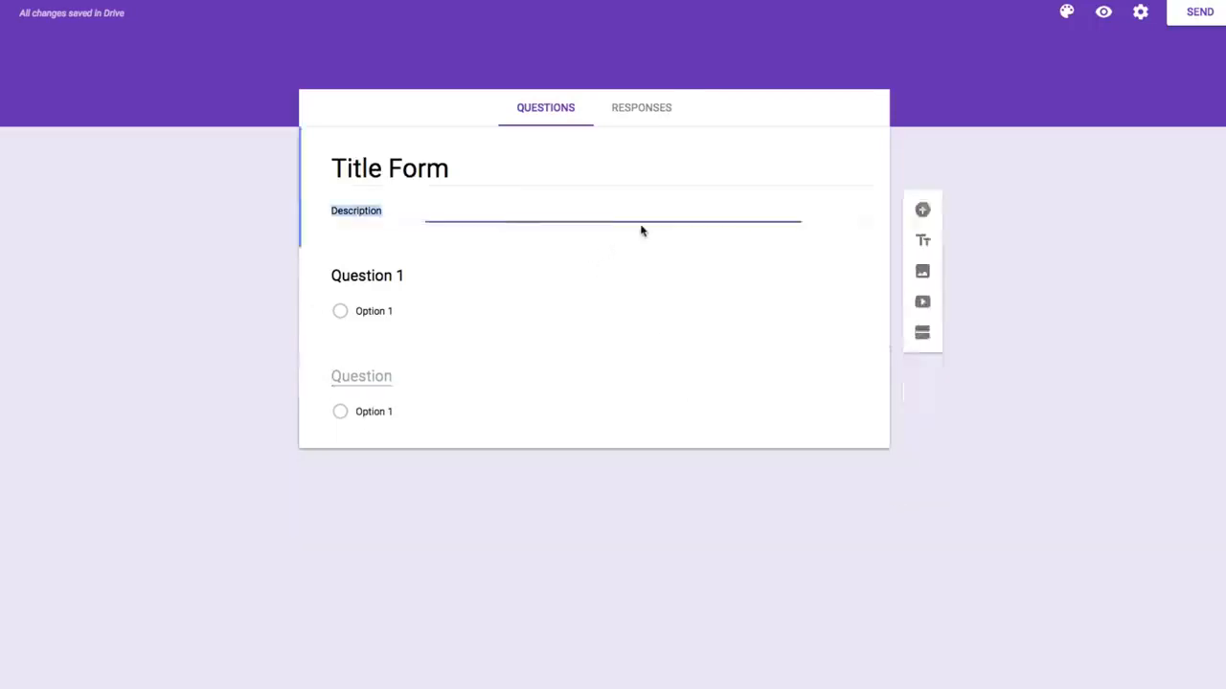
left_click(553, 278)
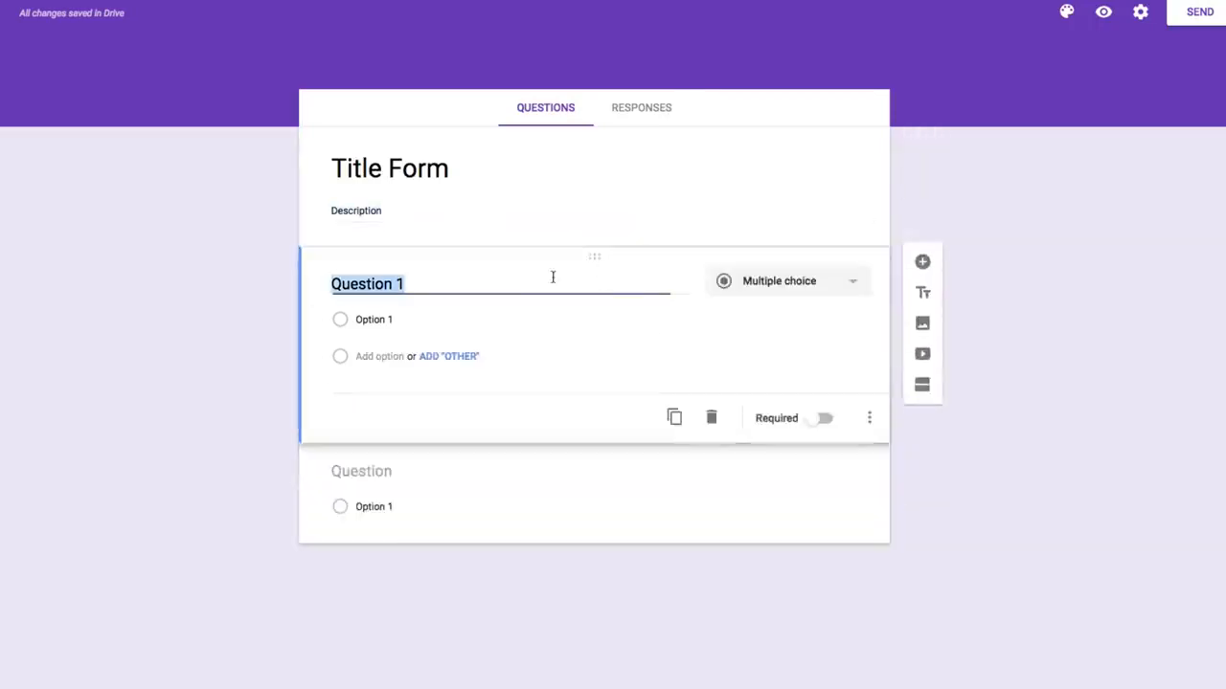
left_click(766, 289)
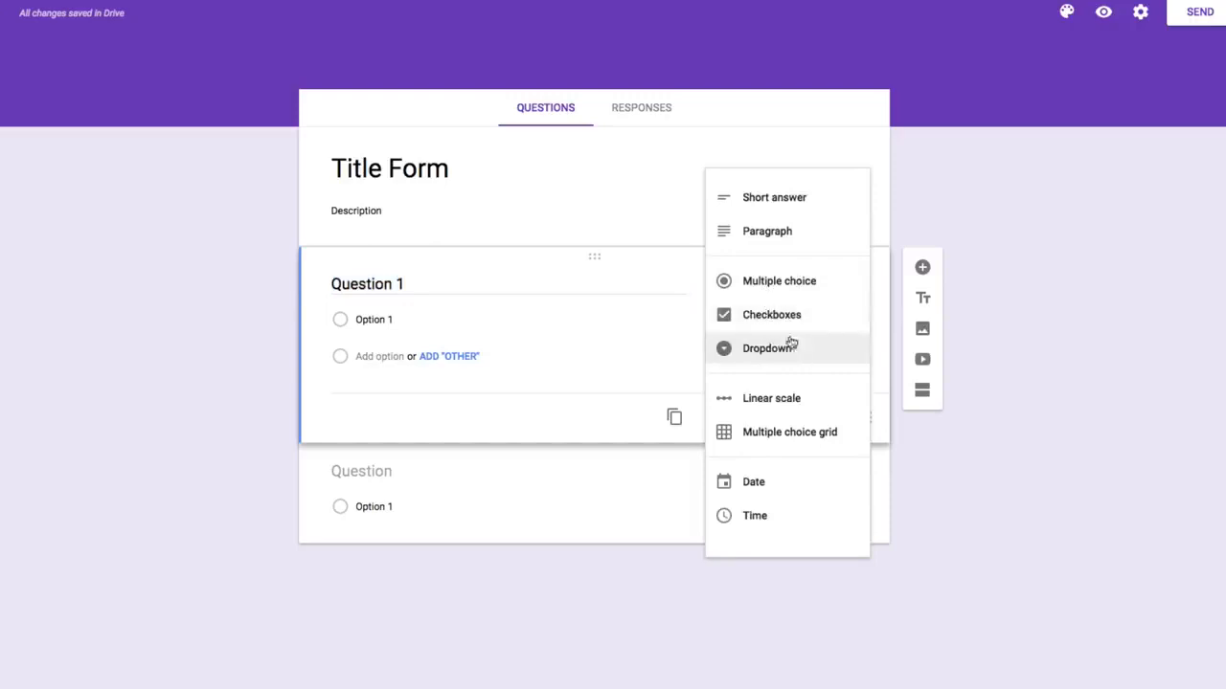
left_click(595, 334)
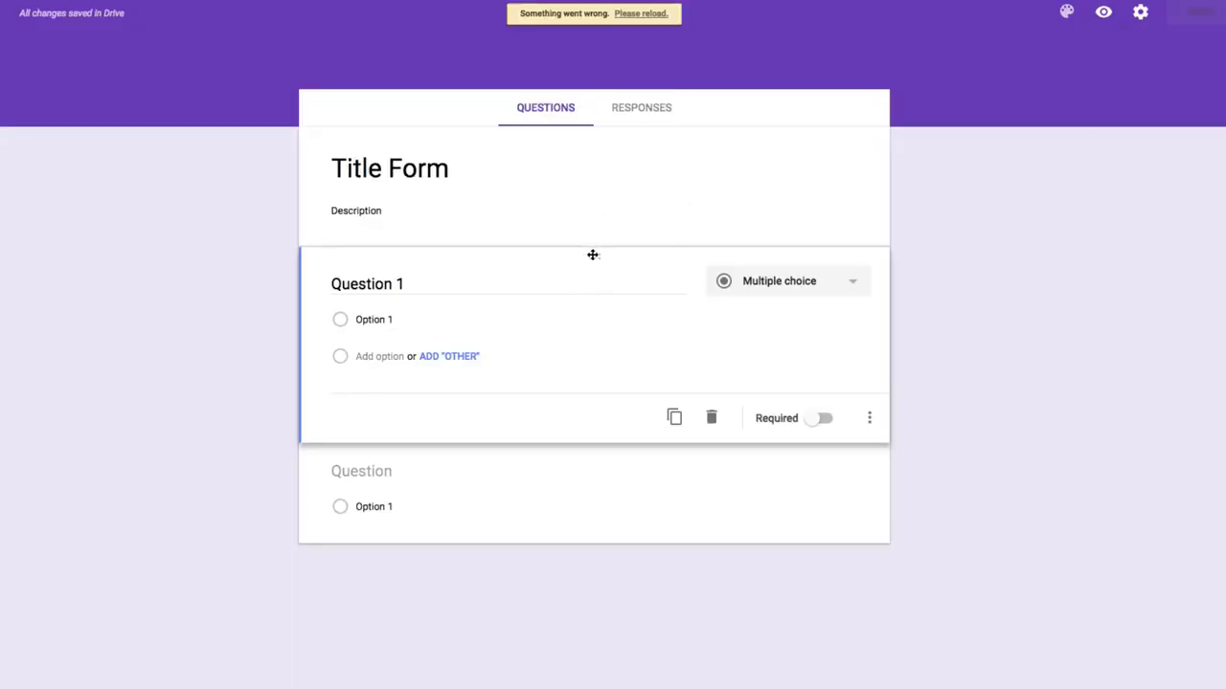
Move Question 1 below the blank question and back above it, and try to delete the blank question
left_click_drag(593, 254, 594, 416)
left_click_drag(577, 364, 571, 232)
left_click(464, 478)
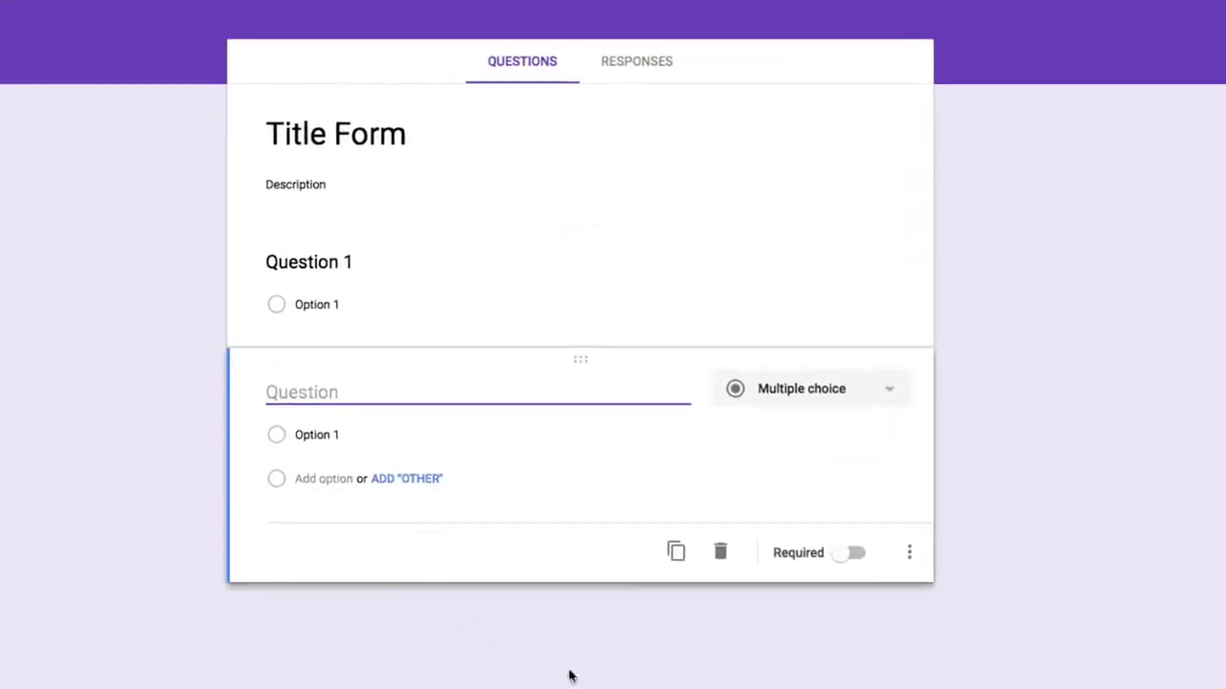
left_click(723, 558)
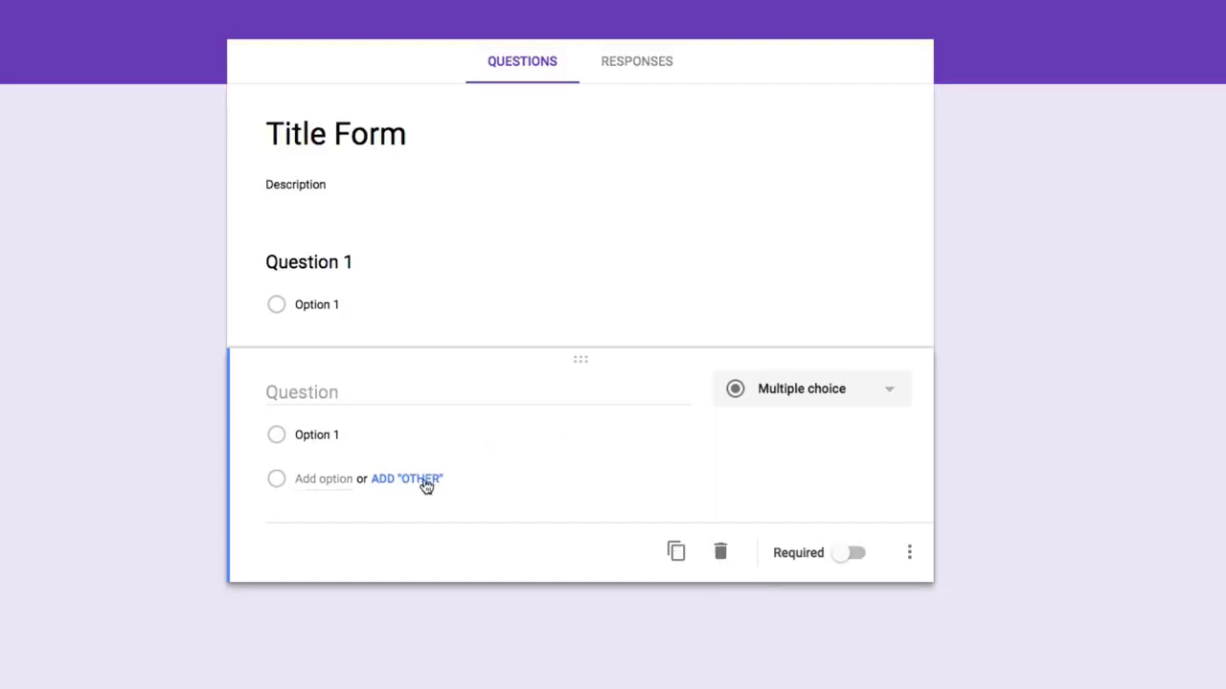
Add an "Other" choice, Option 2 and Option 3 to Question 1
left_click(504, 271)
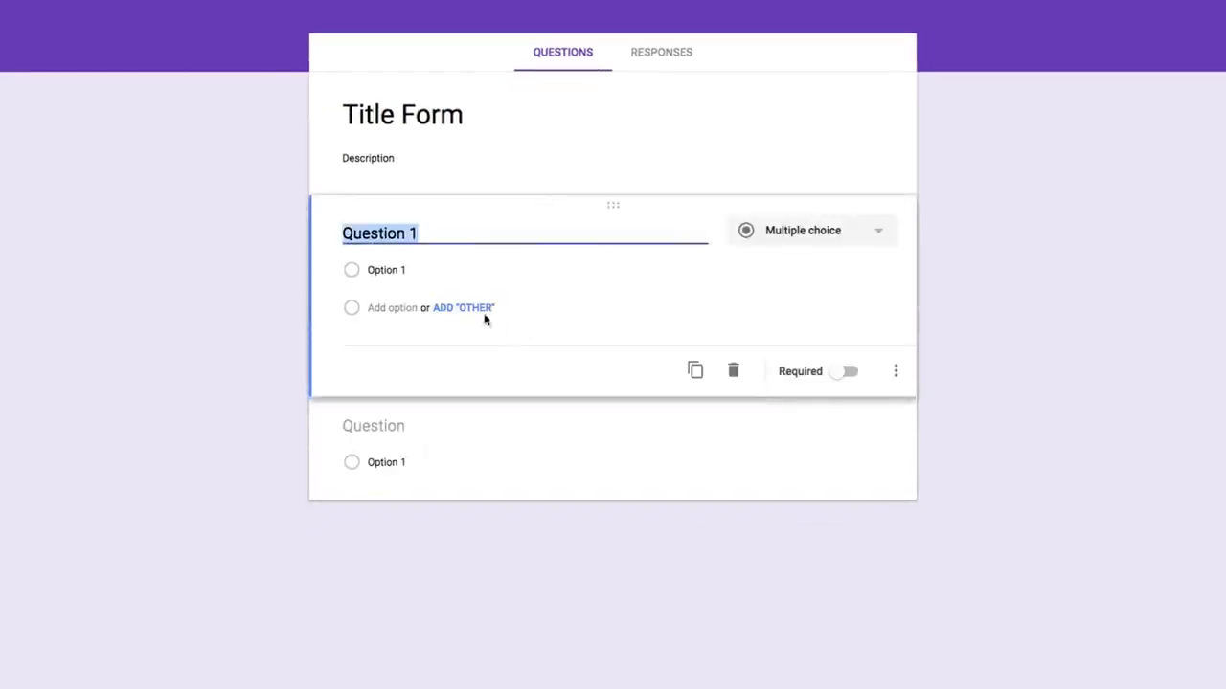
left_click(481, 310)
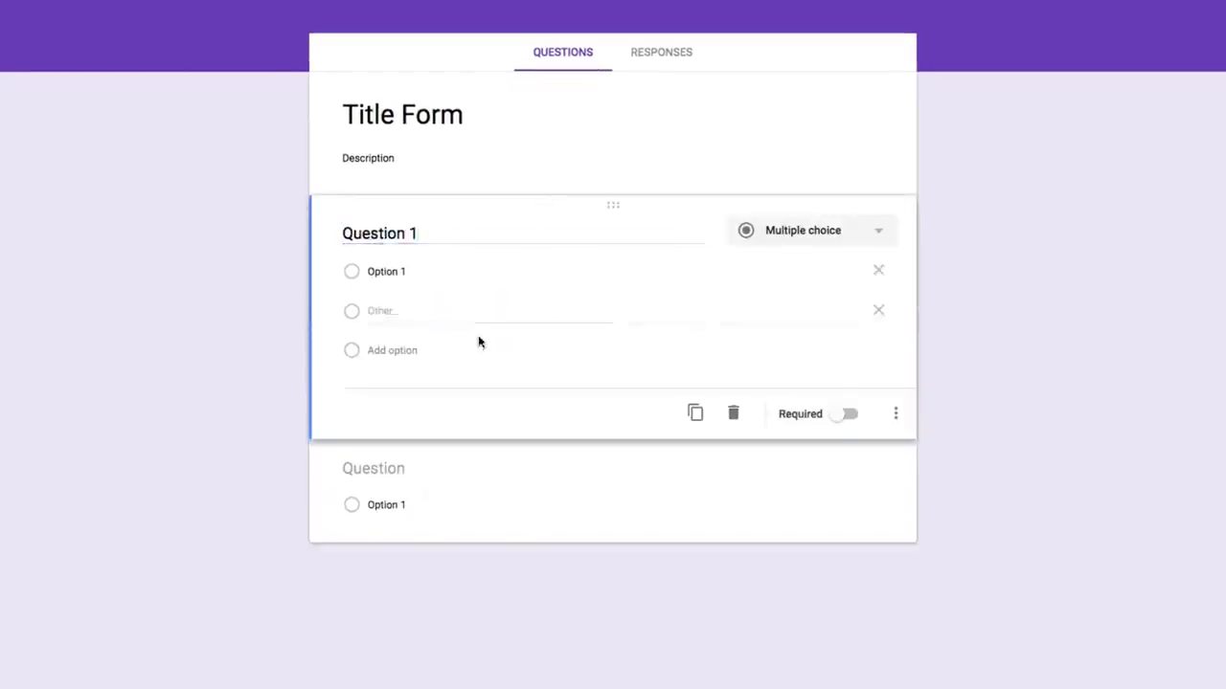
left_click(402, 356)
left_click(398, 393)
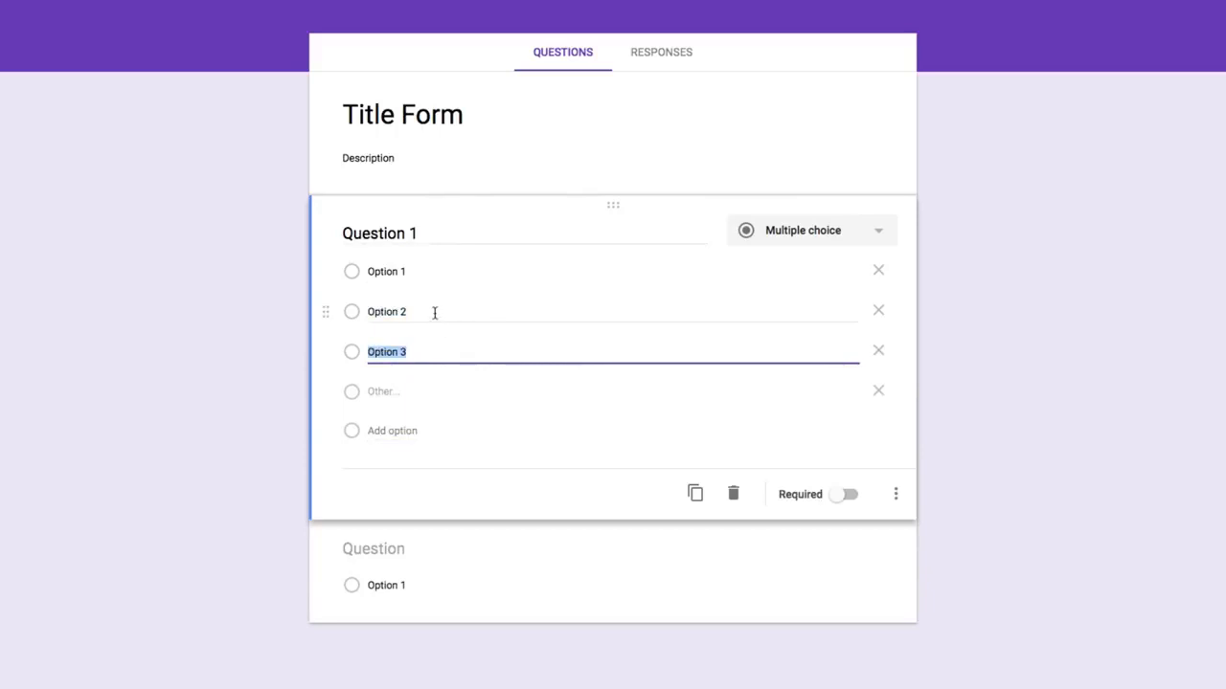
left_click(698, 498)
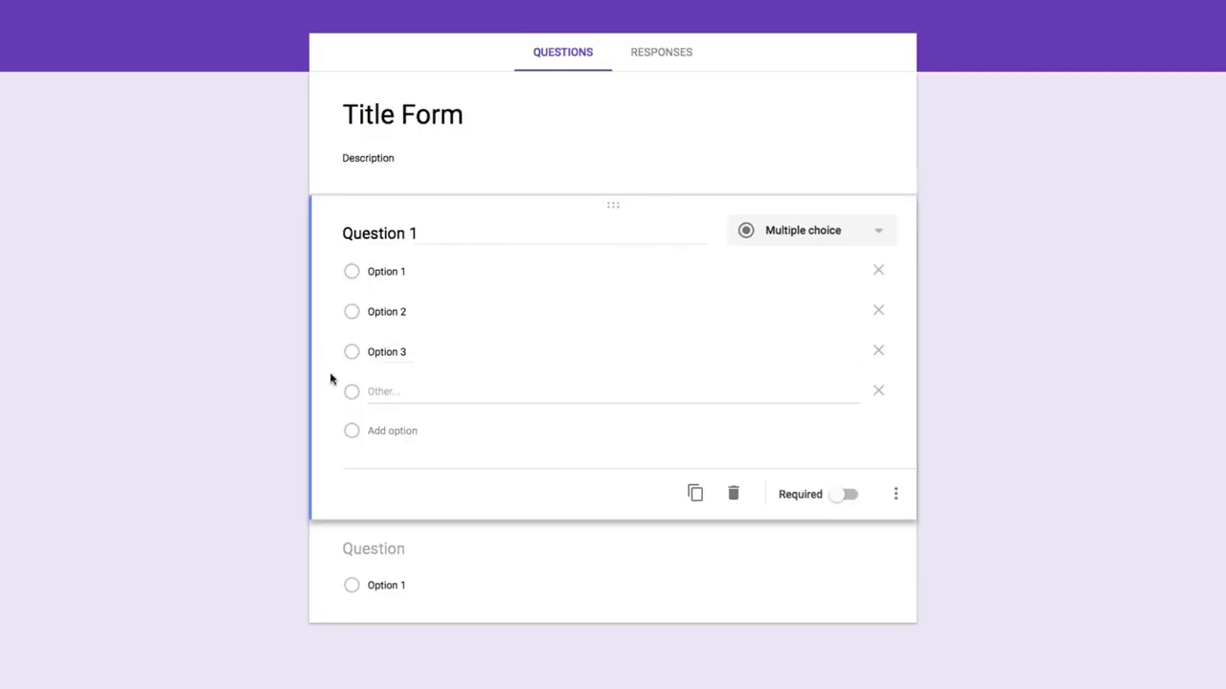
Try to reorder Option 3 and Option 2 in Question 1, and toggle the question's Required setting
mouse_move(325, 350)
left_mouse_down()
mouse_move(326, 274)
mouse_move(322, 375)
mouse_move(332, 298)
mouse_move(323, 352)
left_mouse_up()
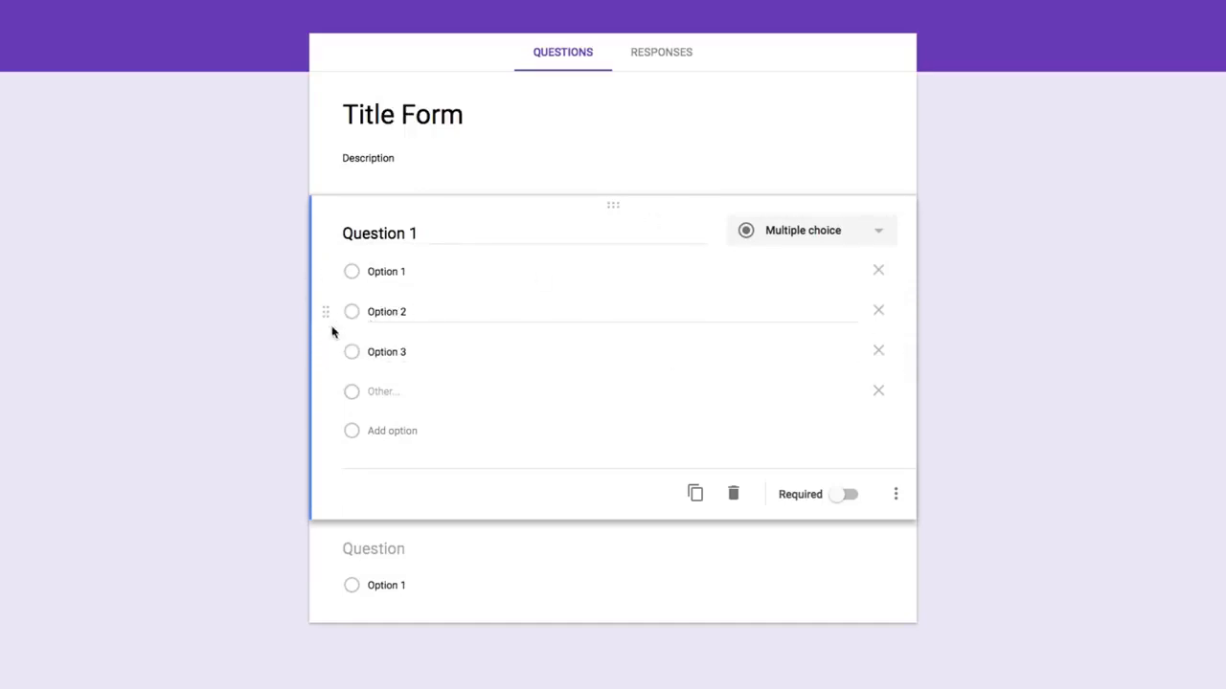
mouse_move(326, 311)
left_mouse_down()
mouse_move(324, 374)
mouse_move(328, 298)
mouse_move(328, 334)
left_mouse_up()
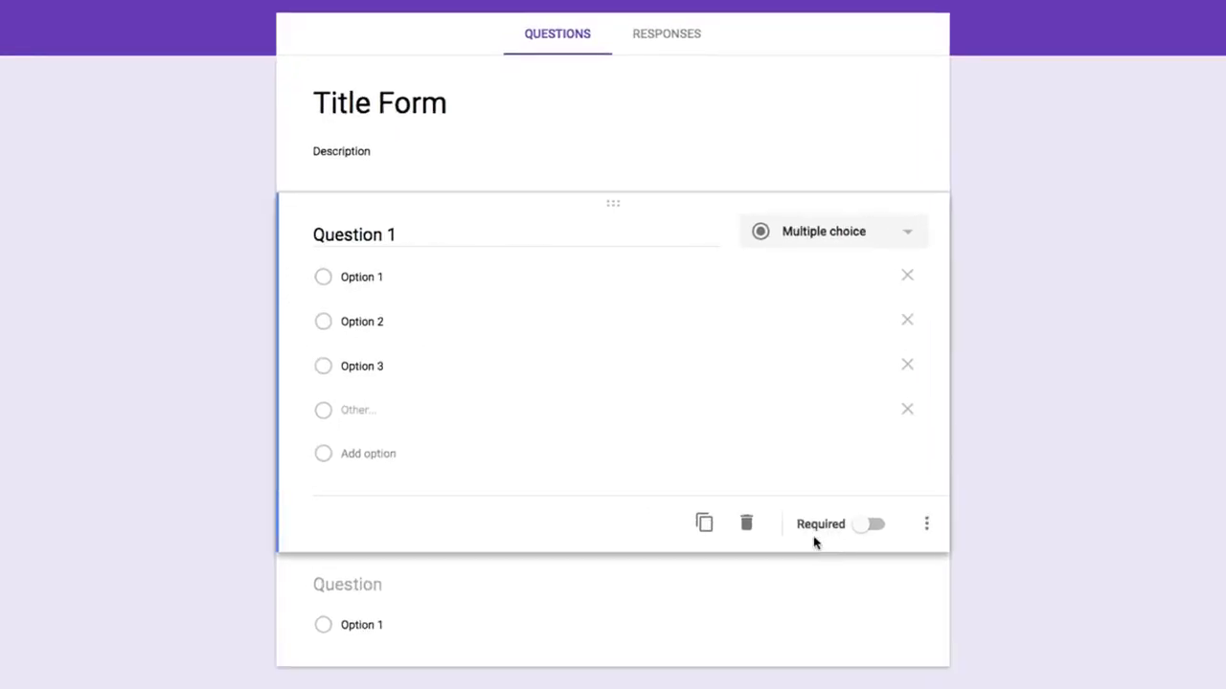
left_click(869, 532)
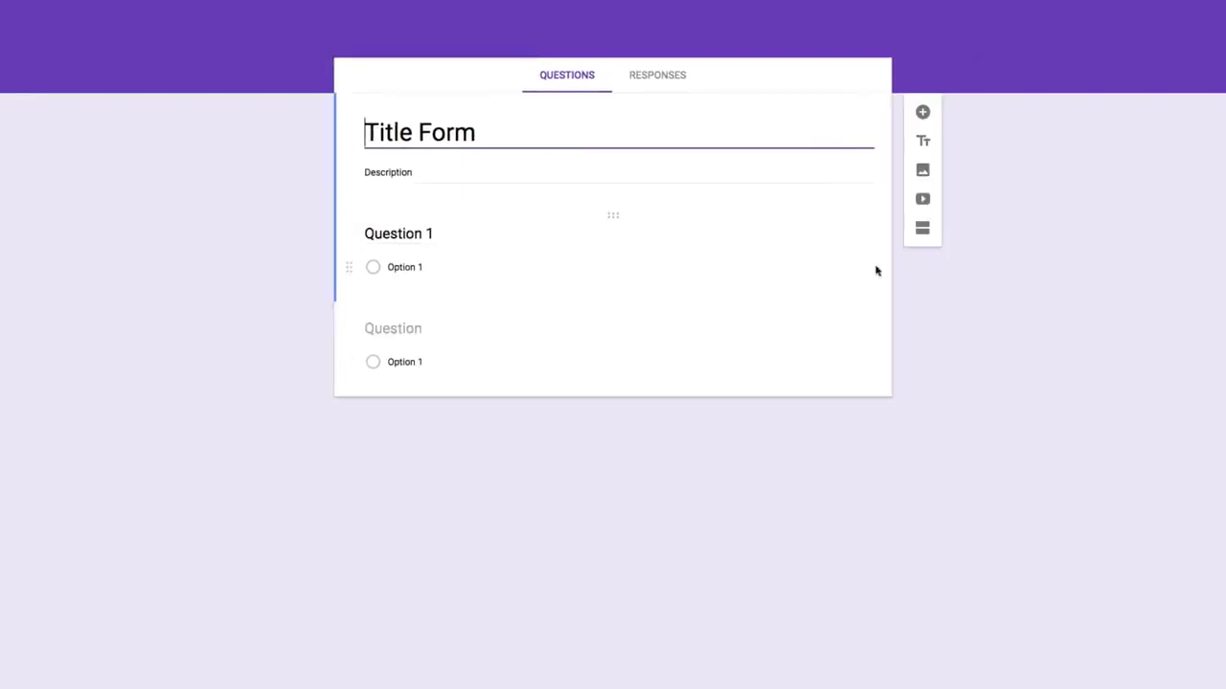
Add a blank question above Question 1, and try out moving a title and description block before deleting that block
left_click(922, 112)
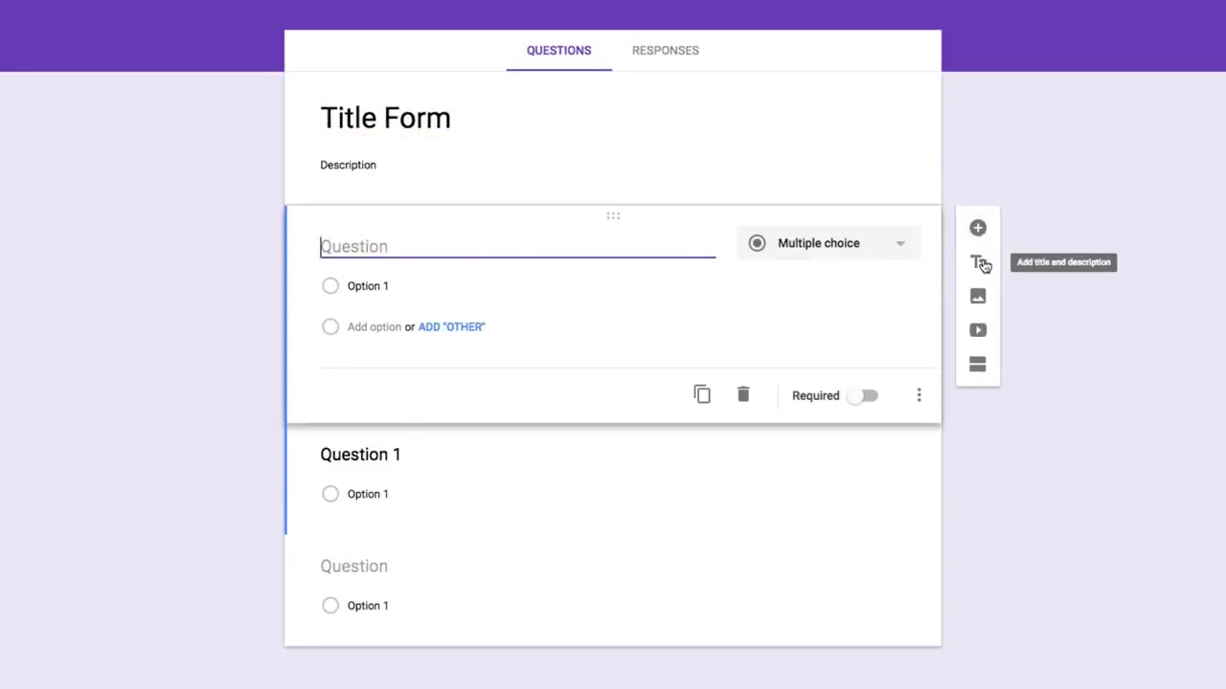
left_click(978, 262)
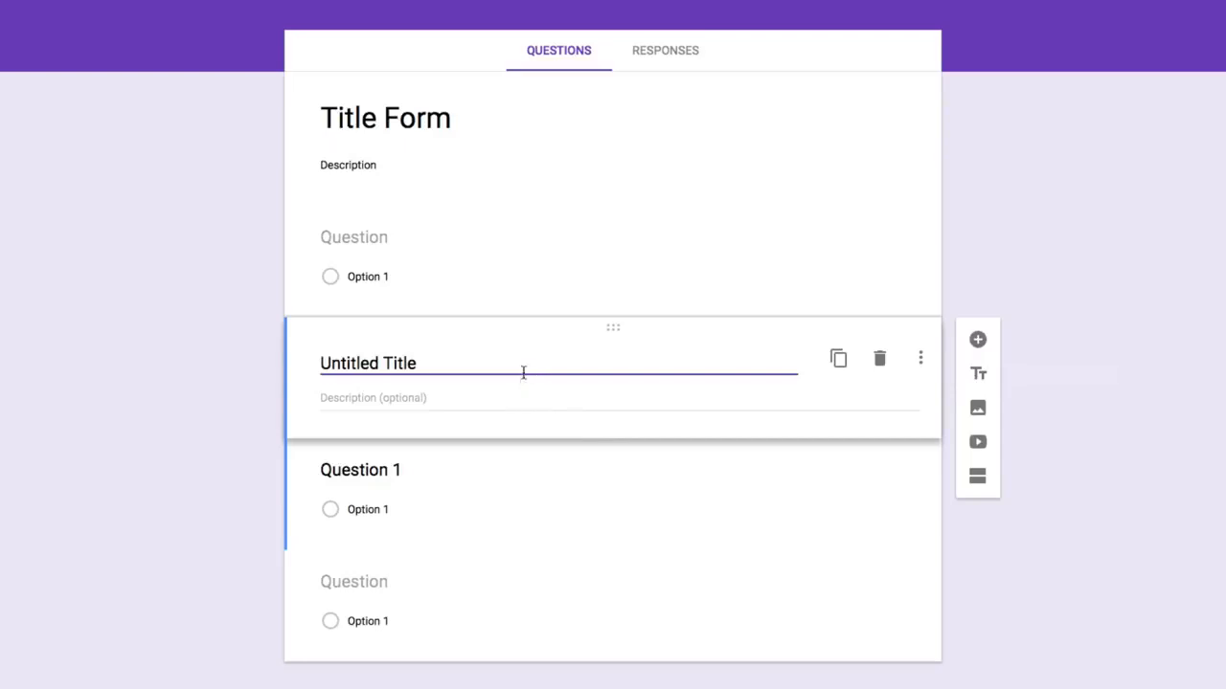
left_click_drag(621, 328, 568, 118)
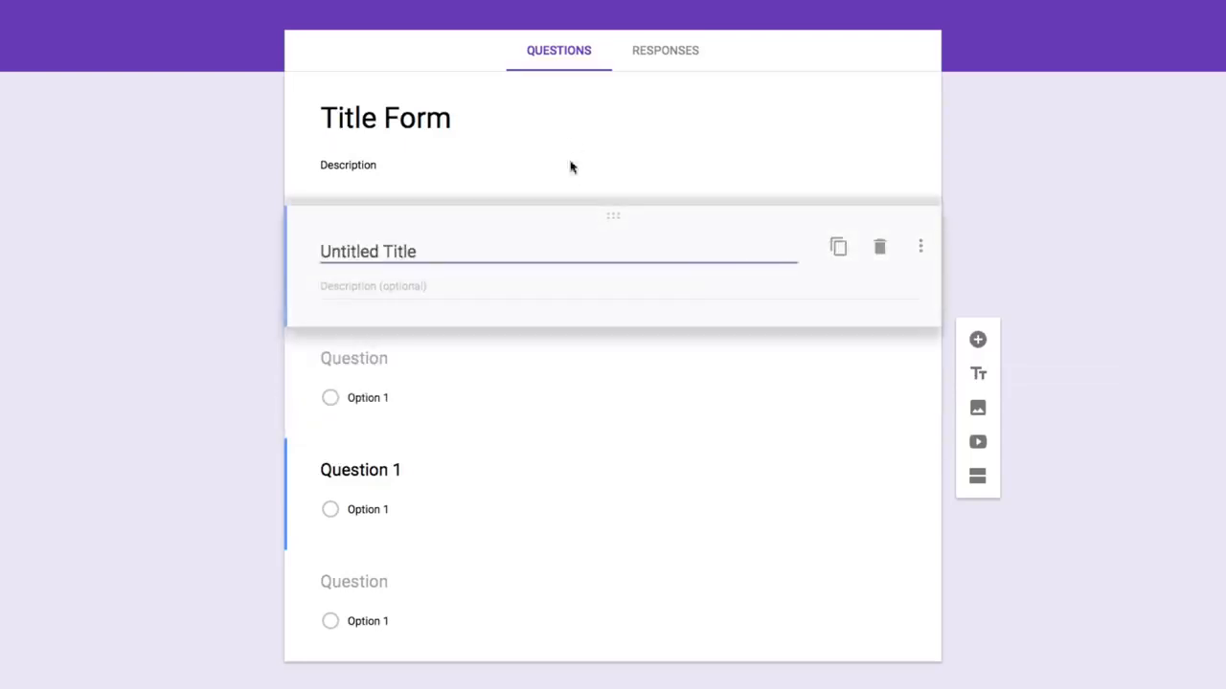
left_click_drag(569, 167, 536, 355)
left_click(880, 361)
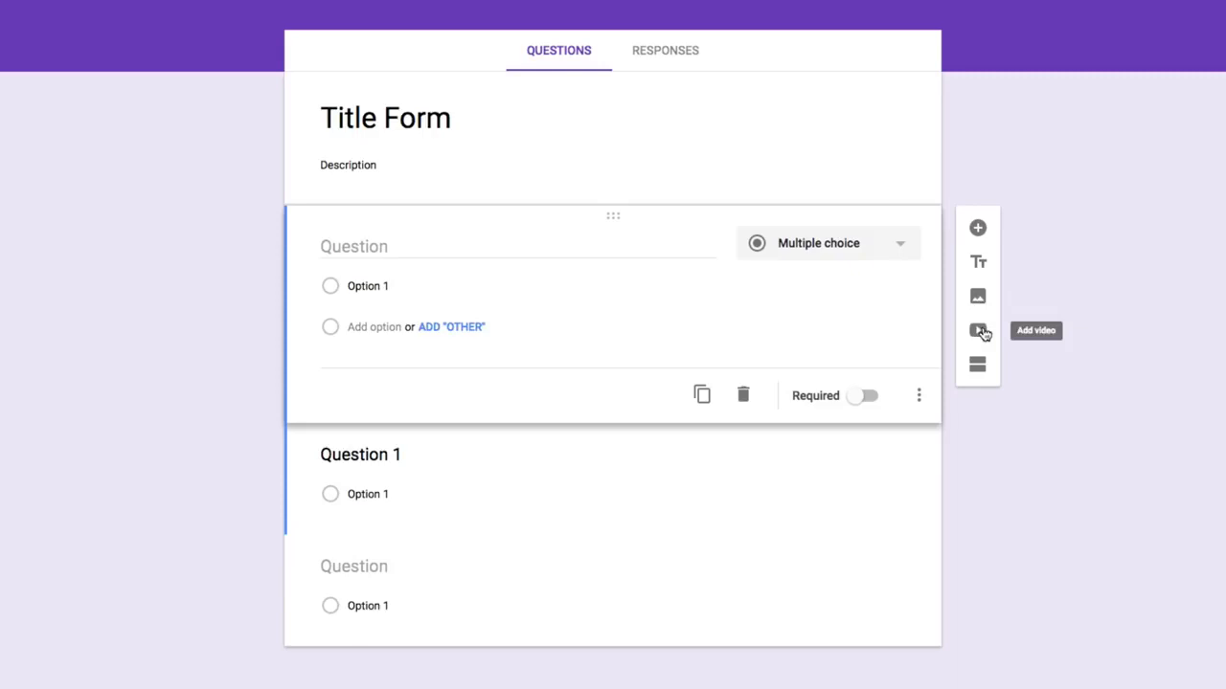
Upload Youtube-icon.png as an image item below the new blank question, and delete the image item again
left_click(977, 296)
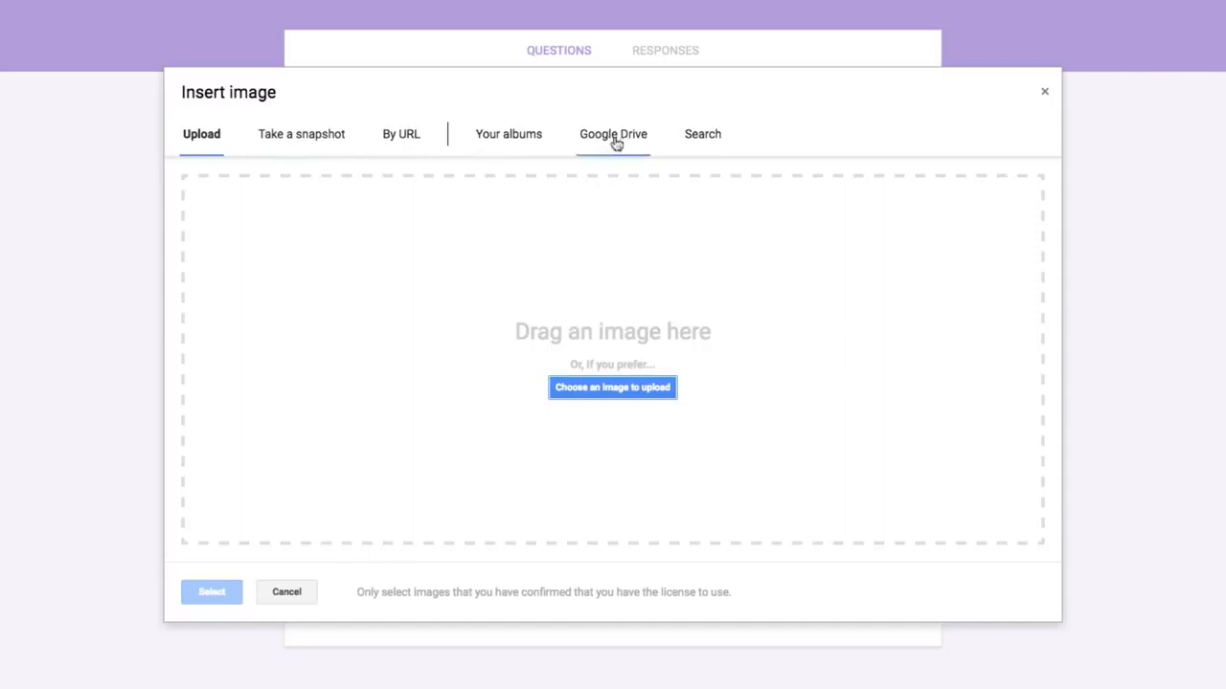
left_click(609, 389)
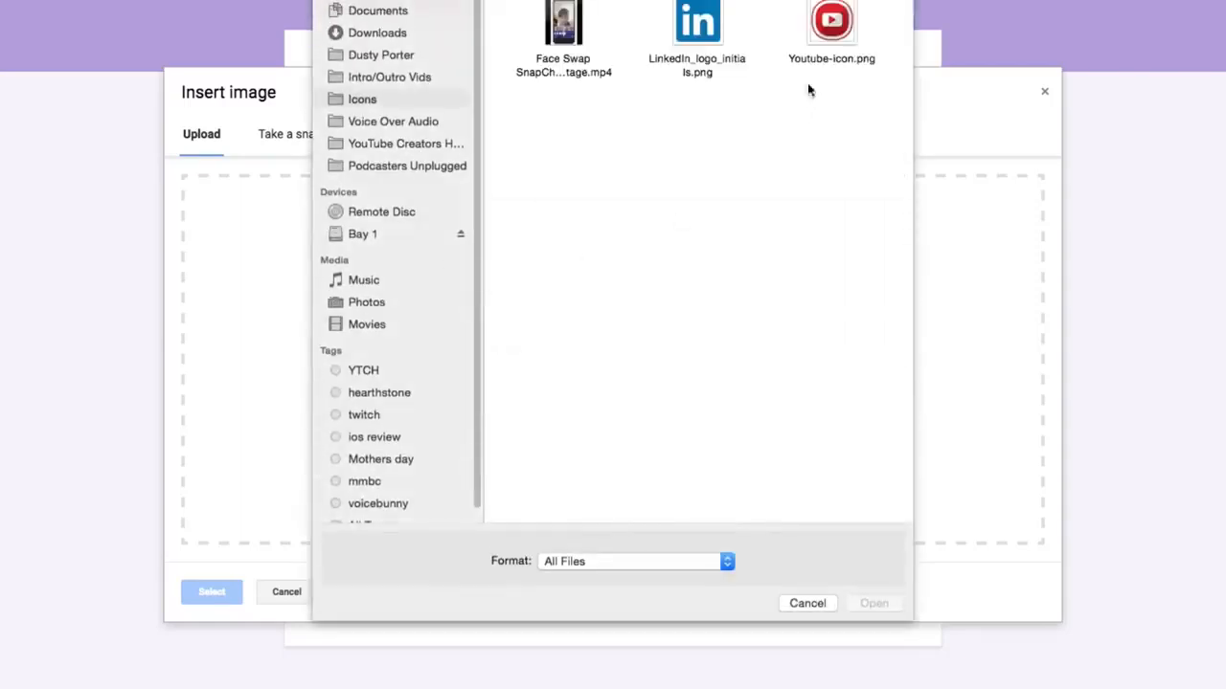
left_click(821, 63)
left_click(886, 605)
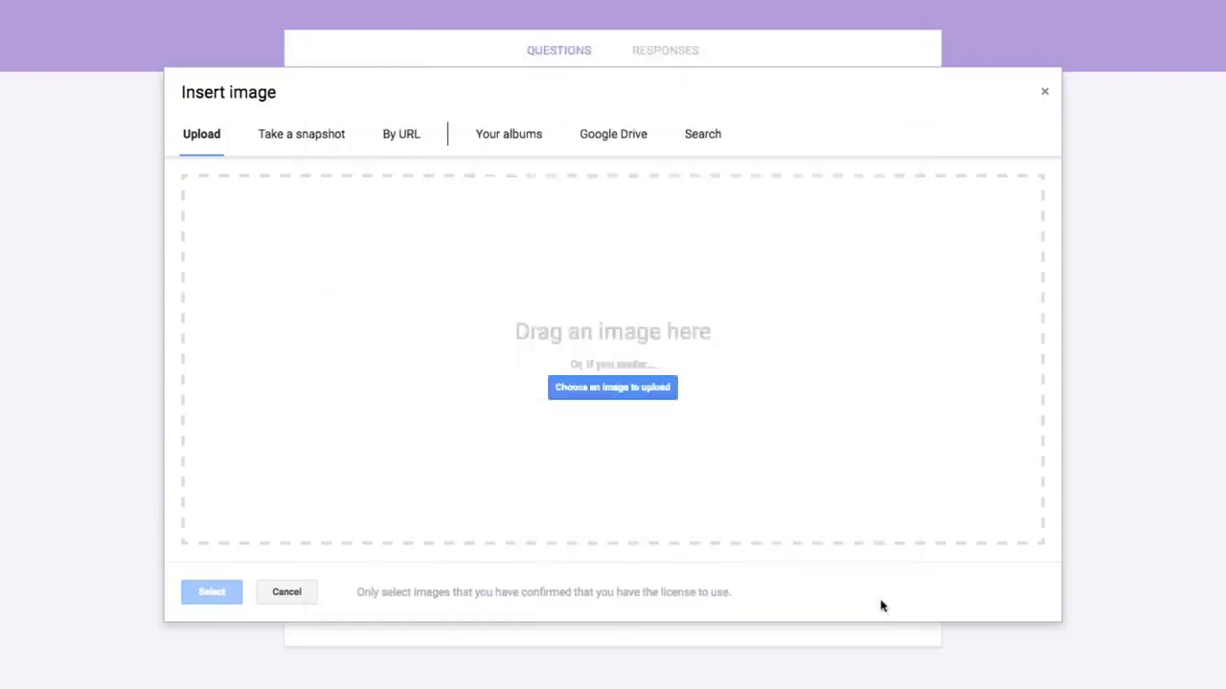
left_click(227, 576)
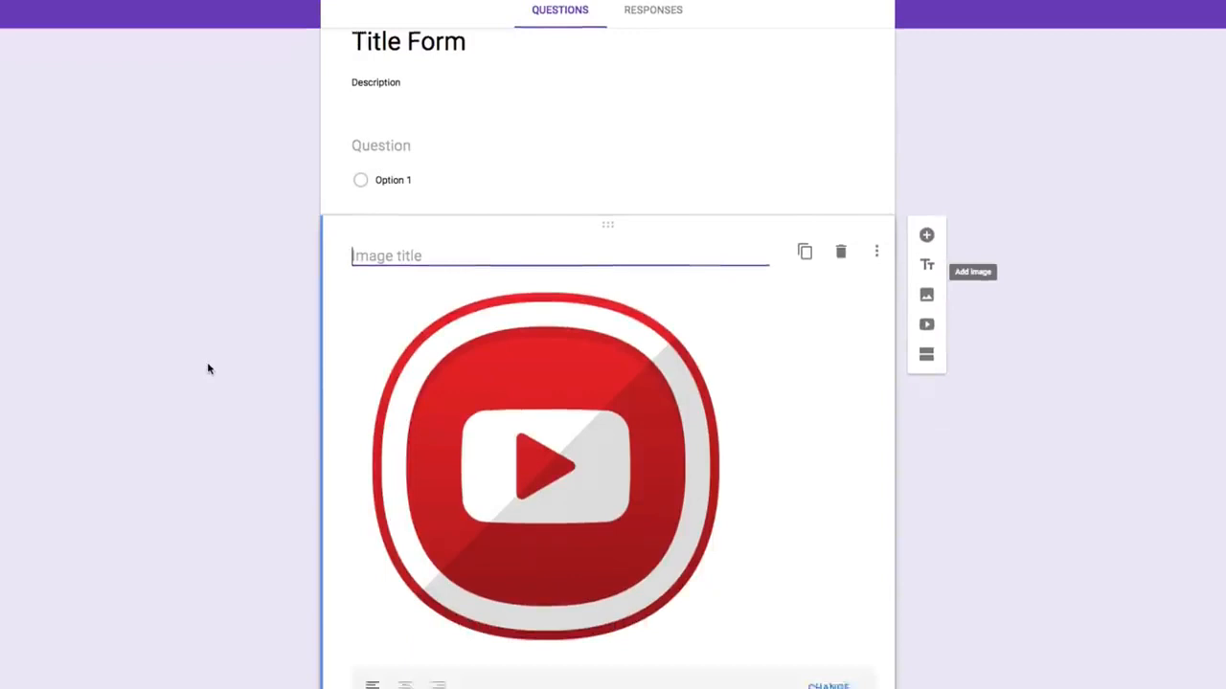
scroll(208, 368, "down", 1)
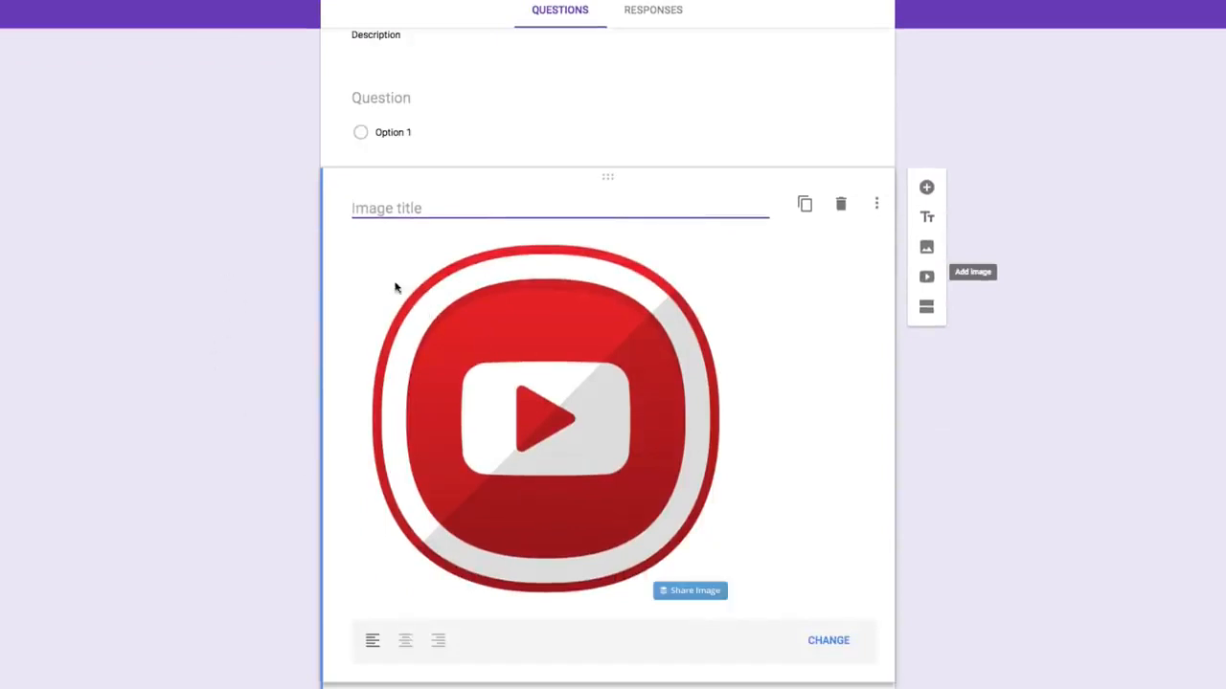
scroll(194, 309, "up", 1)
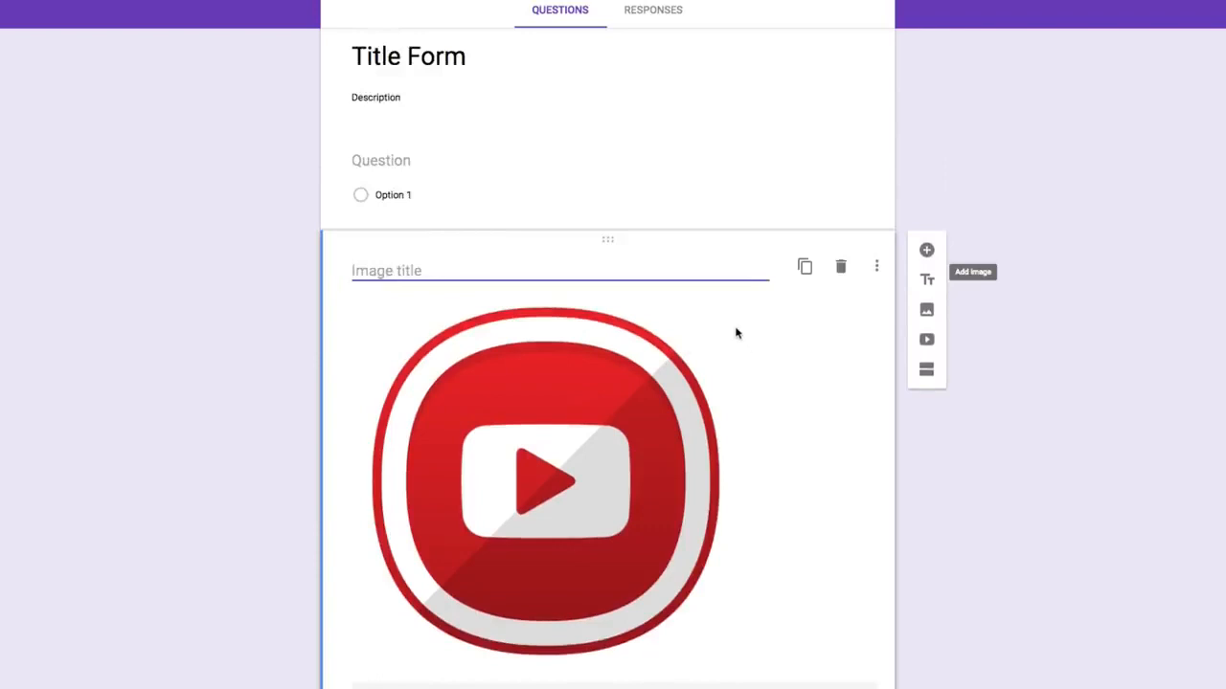
left_click(841, 266)
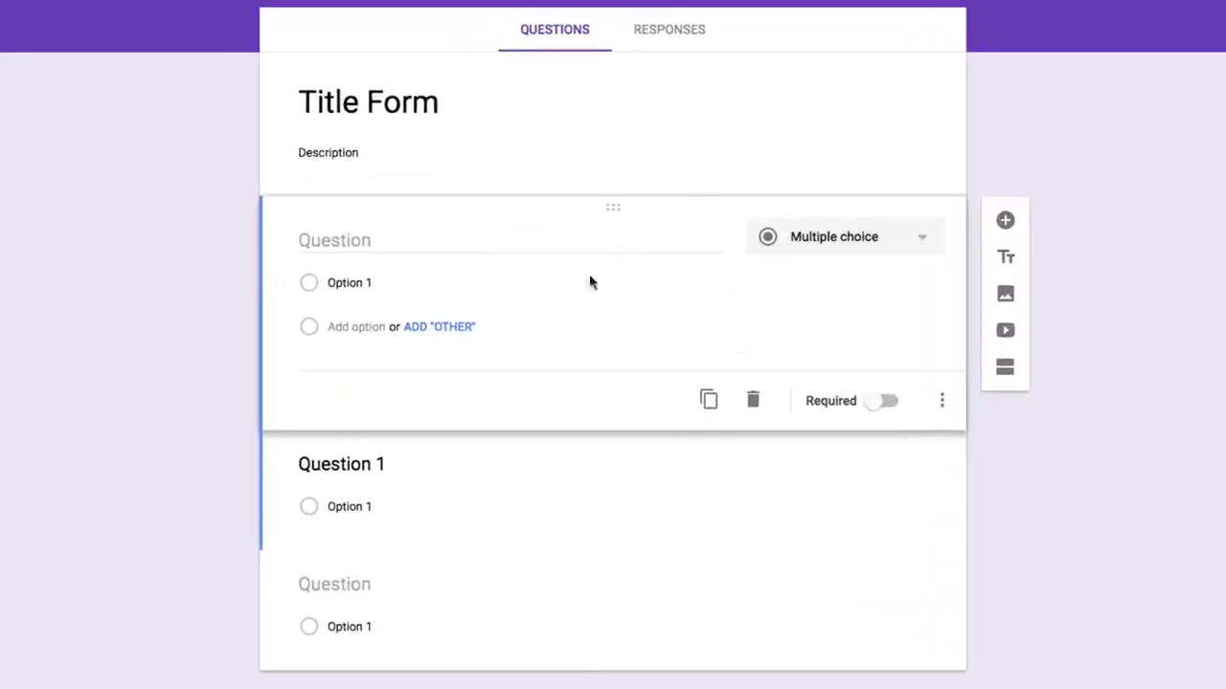
Examine the options for adding a YouTube video by search or by URL, and close them without adding one
left_click(1005, 330)
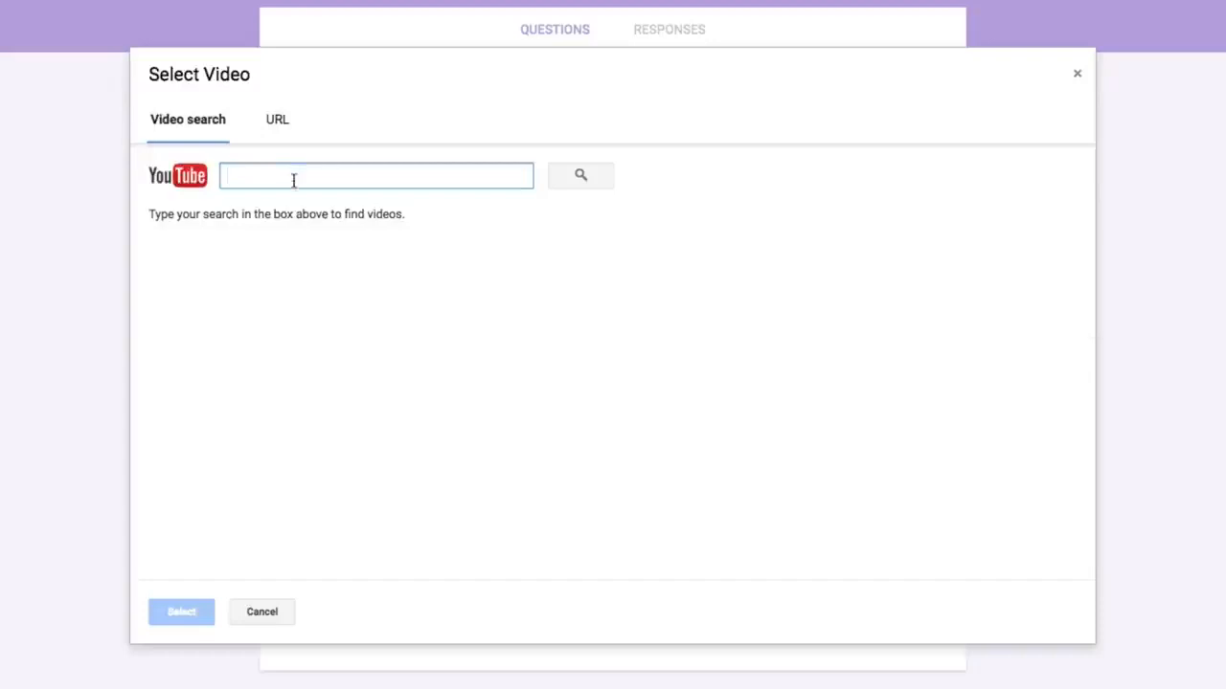
left_click(277, 122)
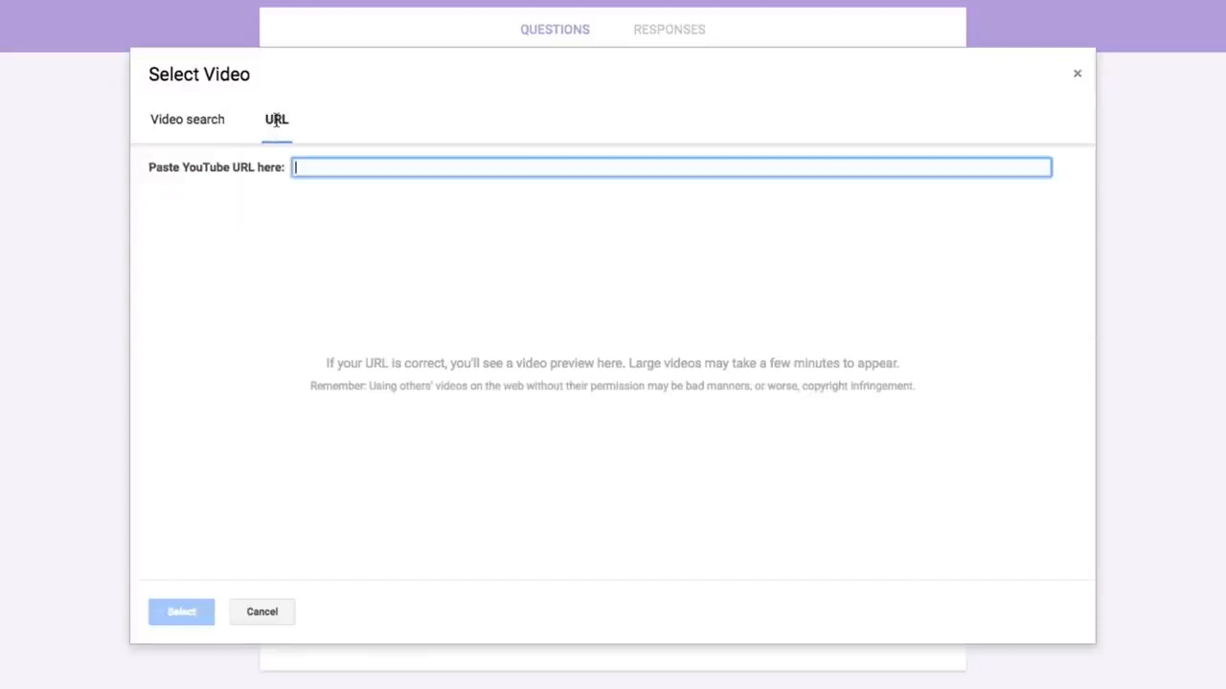
right_click(309, 164)
left_click(617, 246)
left_click(269, 614)
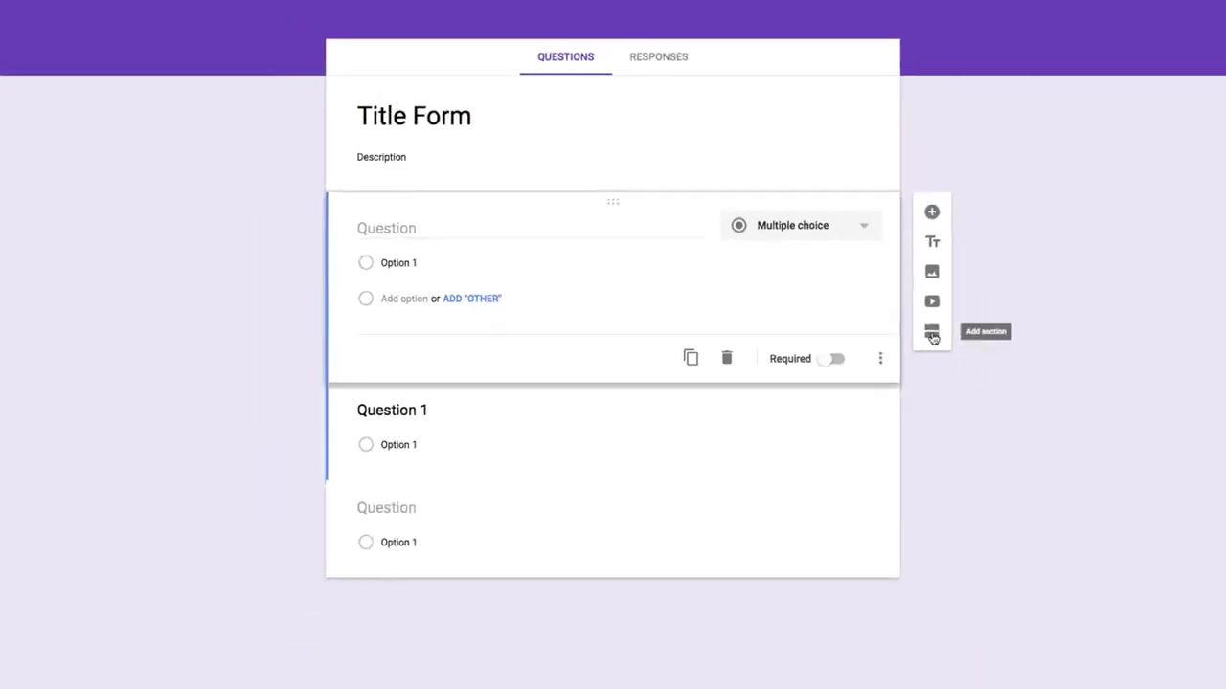
Add a new section after the first blank question and review how the form is divided
left_click(932, 333)
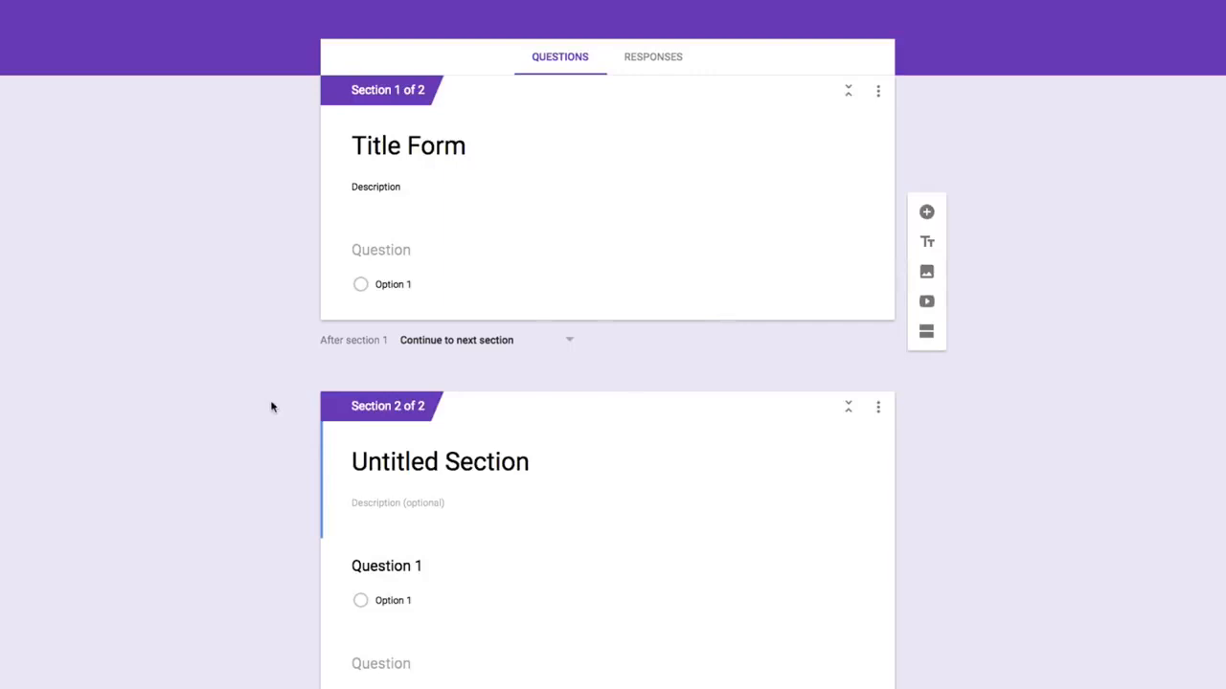
scroll(210, 388, "down", 1)
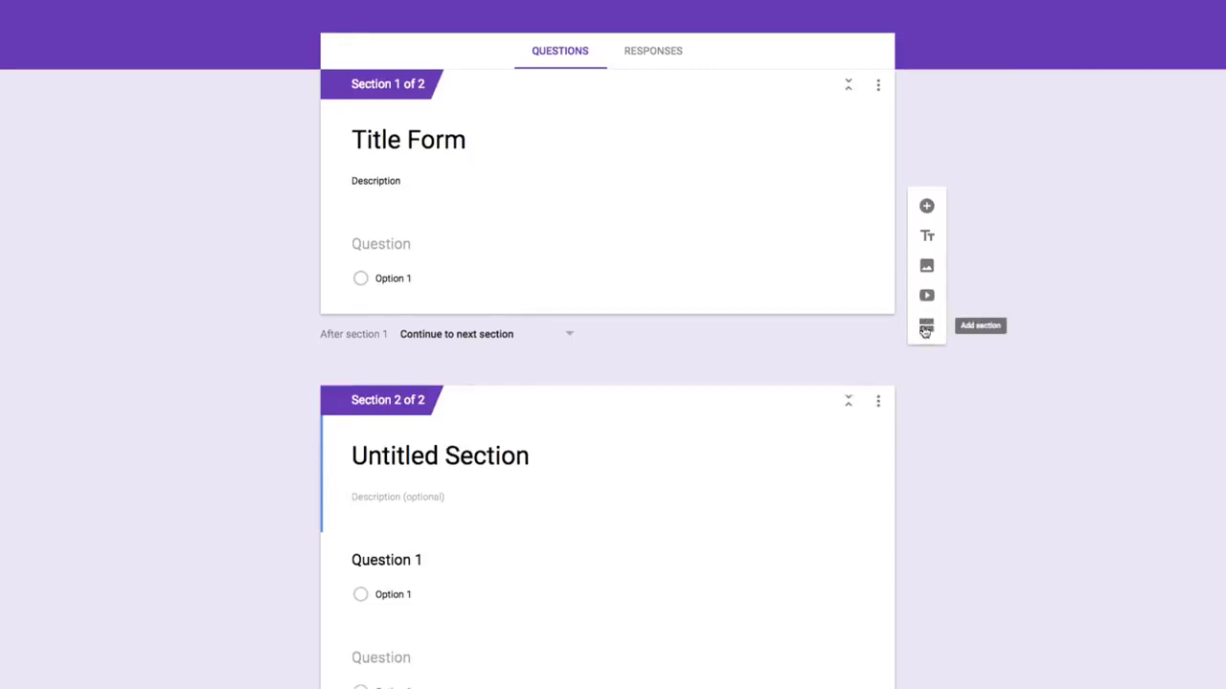
scroll(811, 483, "up", 1)
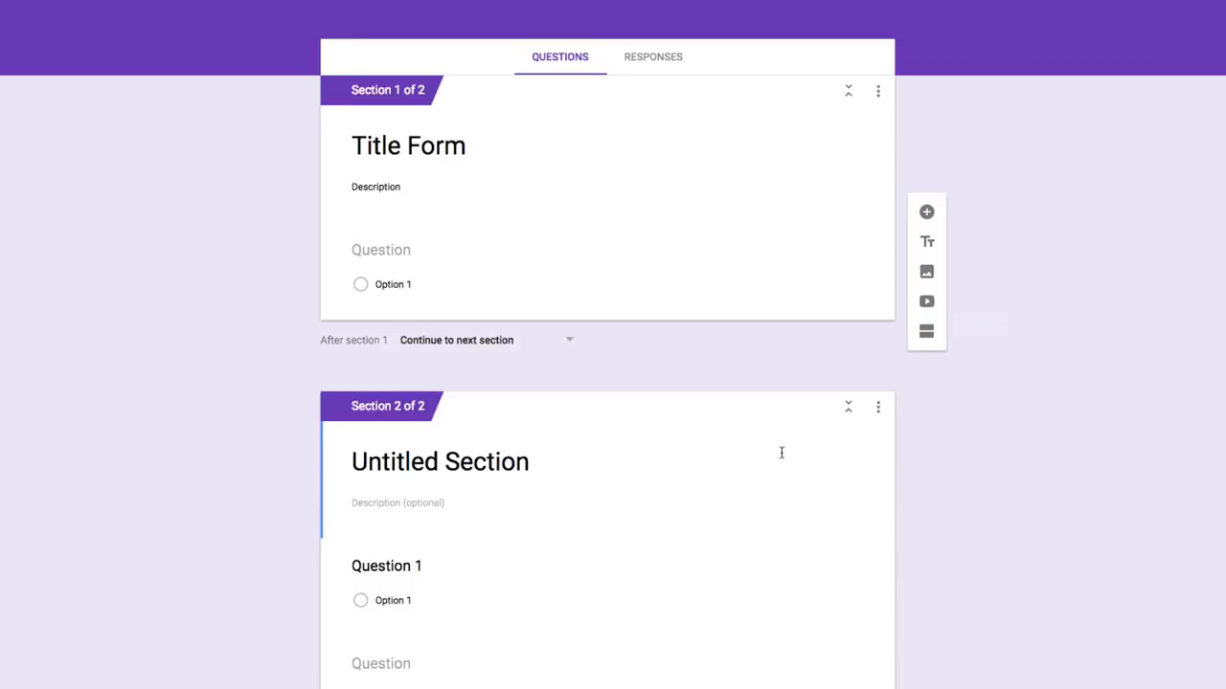
Set the form's theme color to pink, and look at the available header image themes without choosing one
scroll(777, 449, "up", 2)
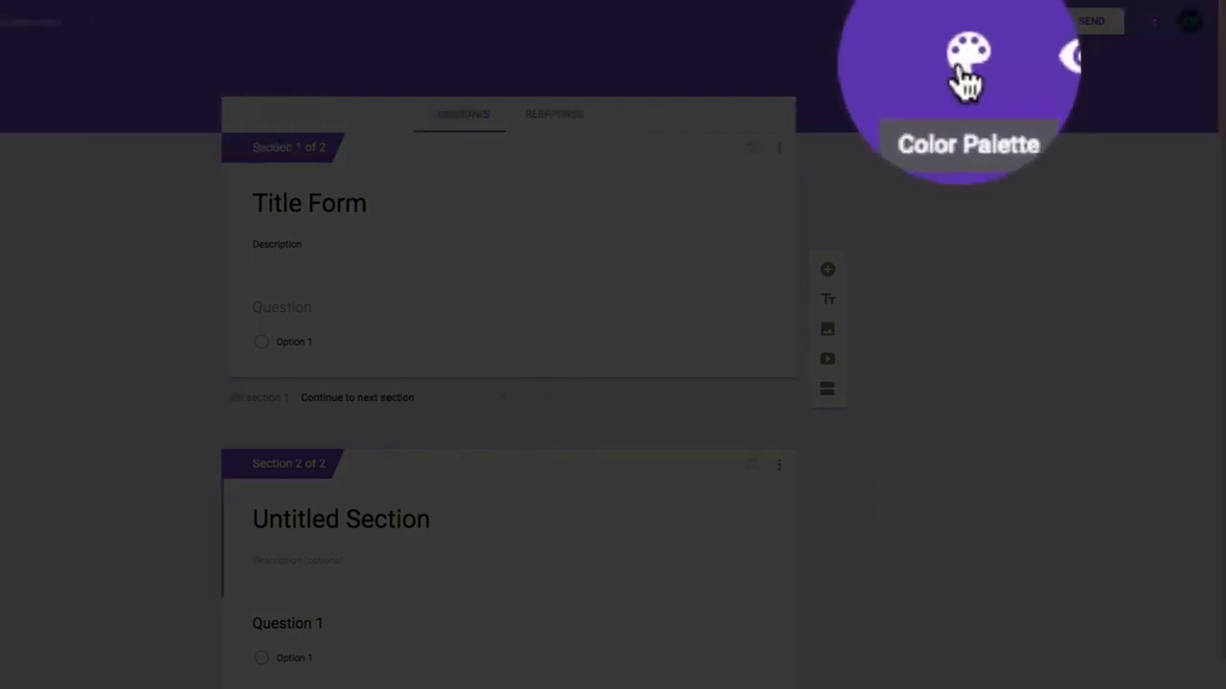
left_click(1061, 20)
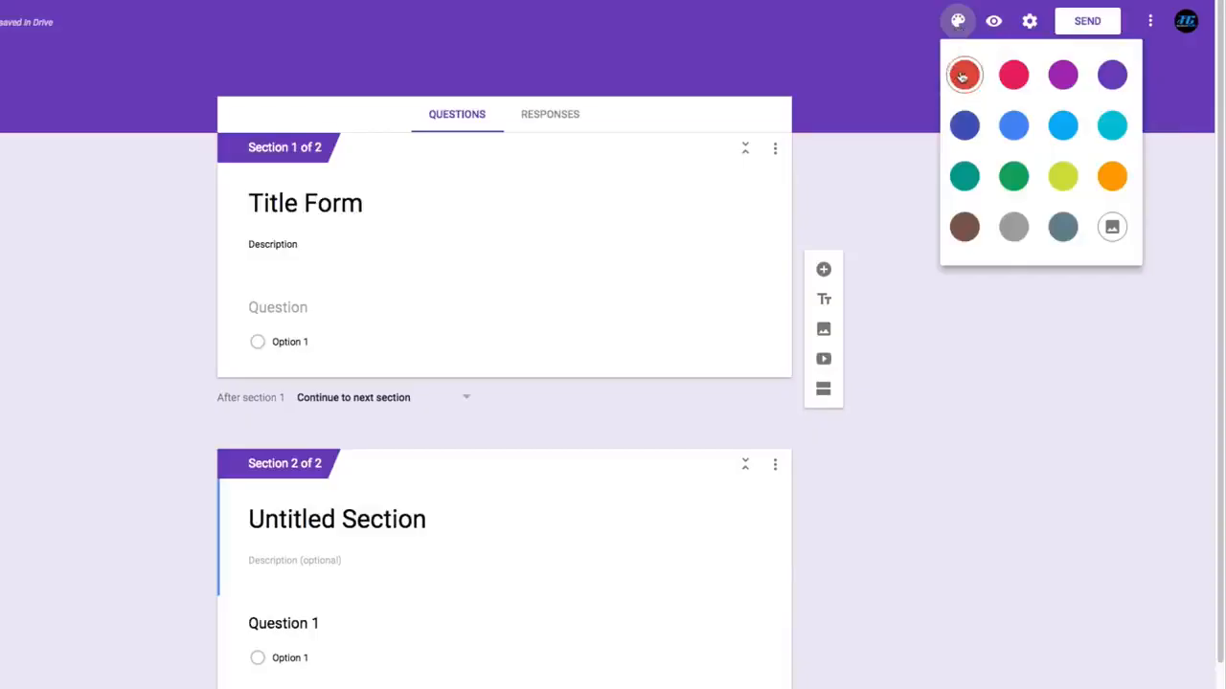
left_click(1013, 74)
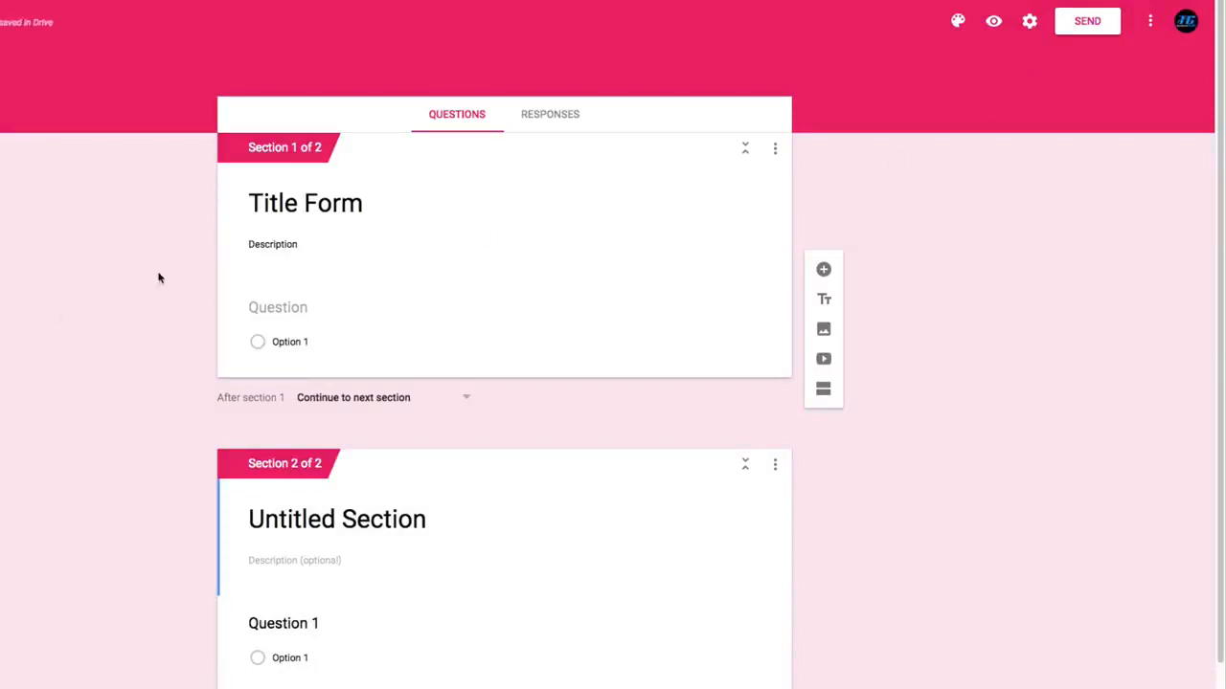
left_click(958, 22)
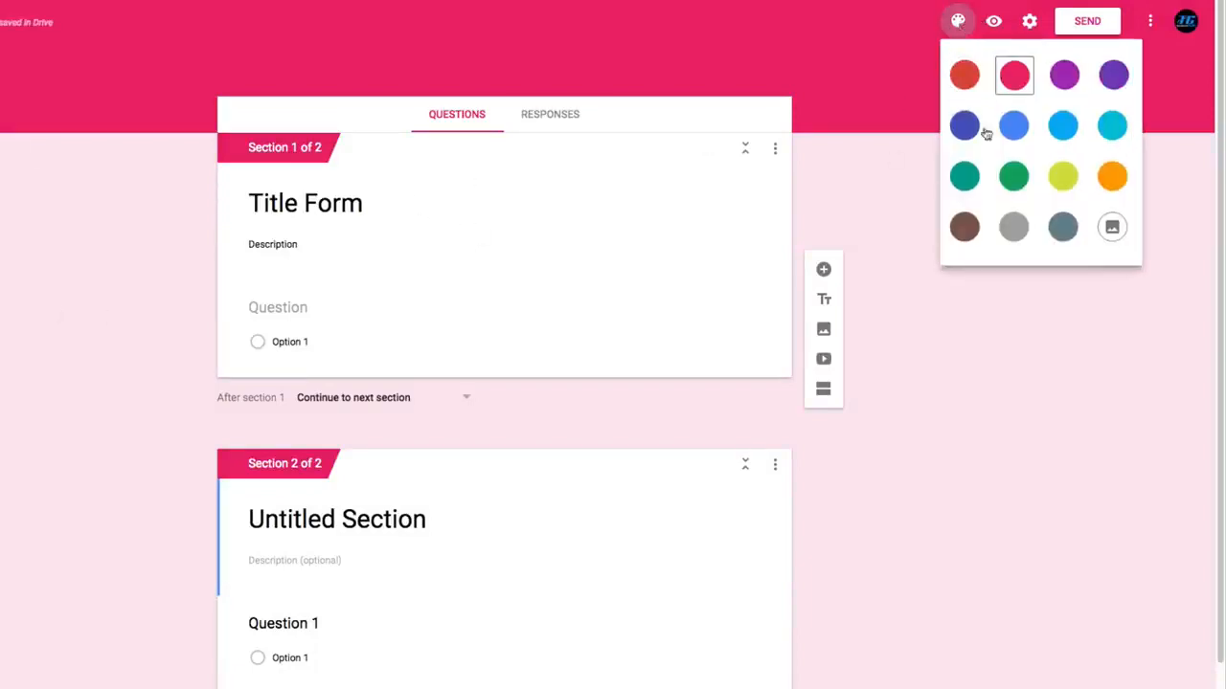
left_click(1108, 227)
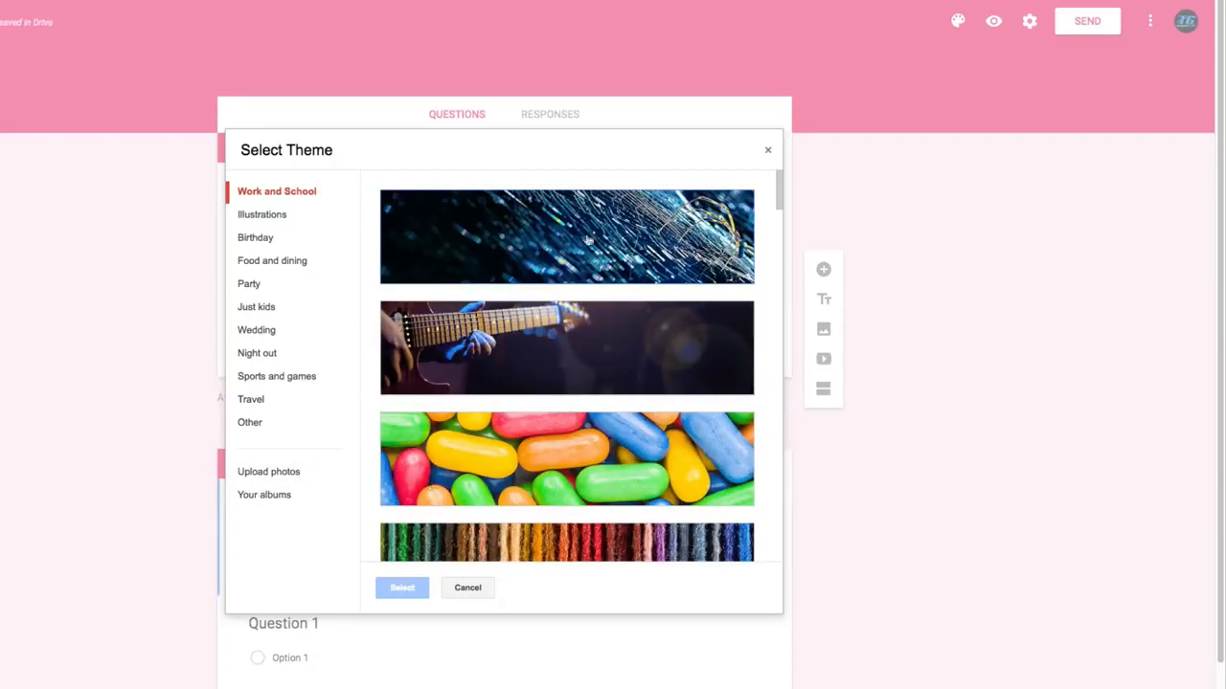
left_click(469, 588)
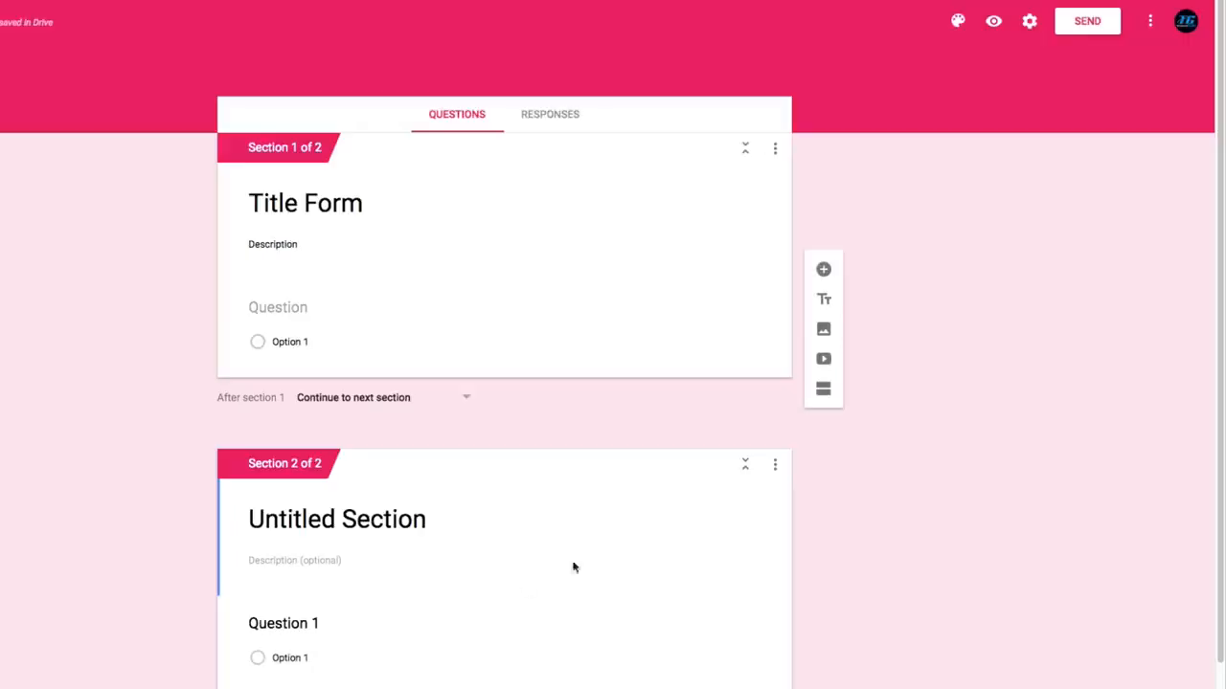
Preview the form, choose Option 1 in the first section, continue to the second section and submit the test response
left_click(992, 24)
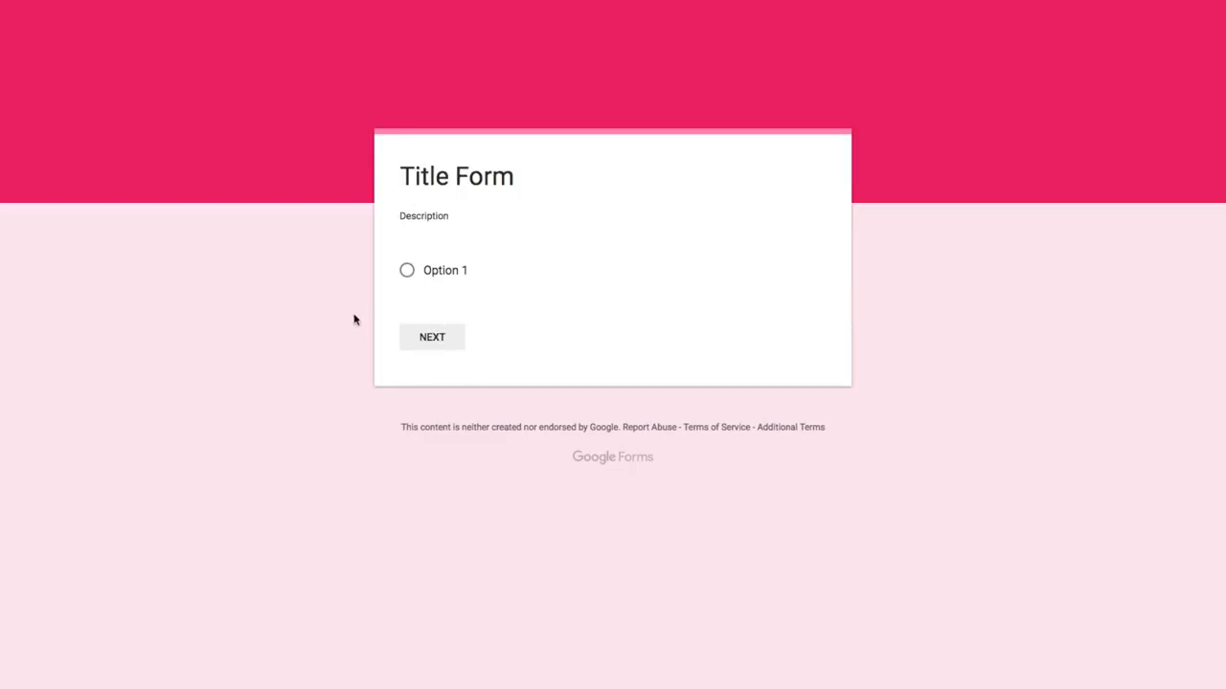
left_click(407, 275)
left_click(408, 274)
left_click(407, 275)
left_click(427, 344)
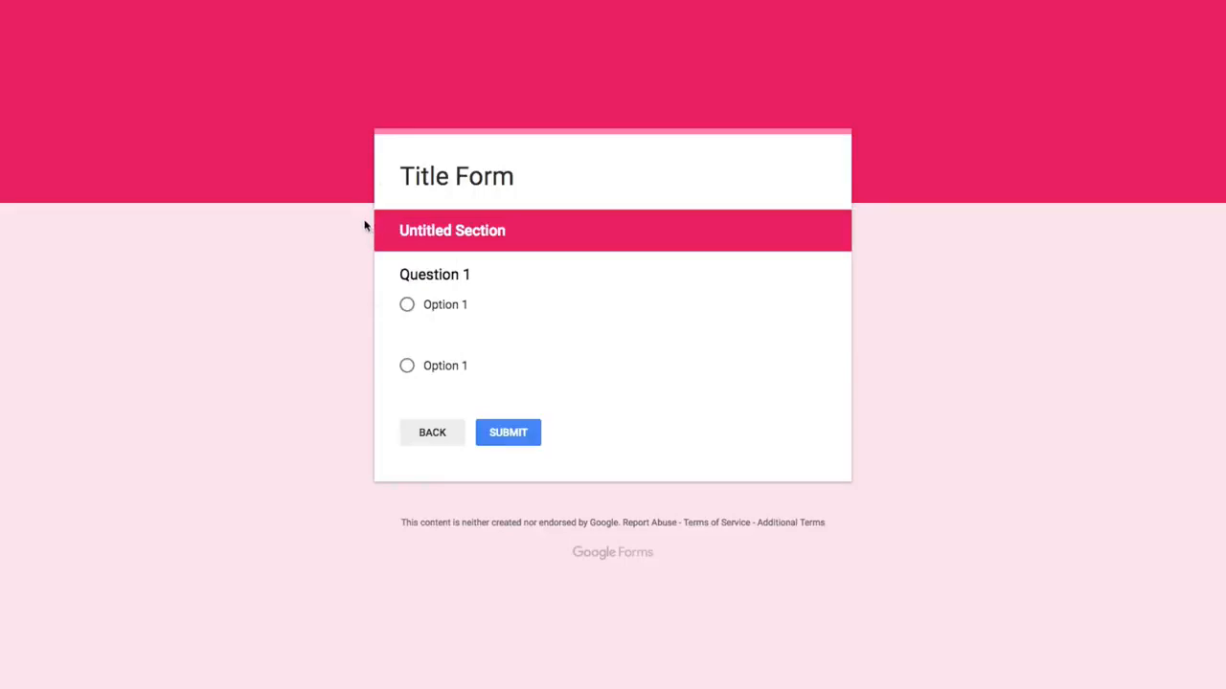
left_click(528, 433)
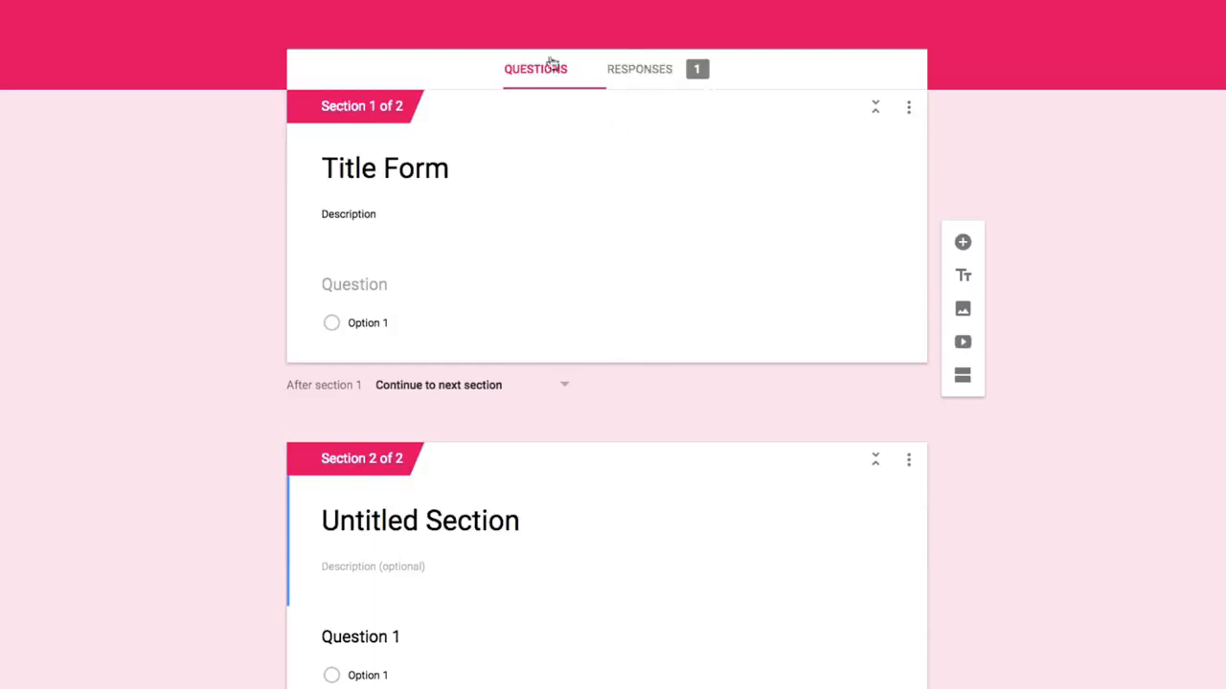
View the summary of the form's responses and dismiss the introduction to individual responses
left_click(642, 73)
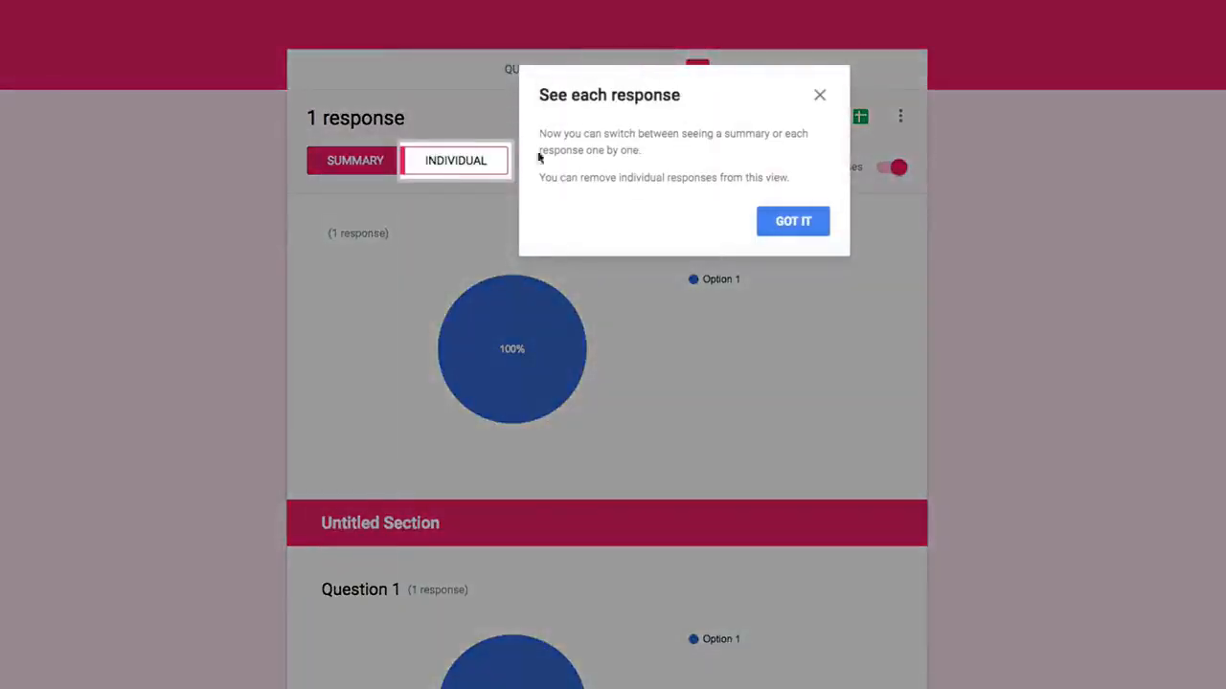
left_click(792, 222)
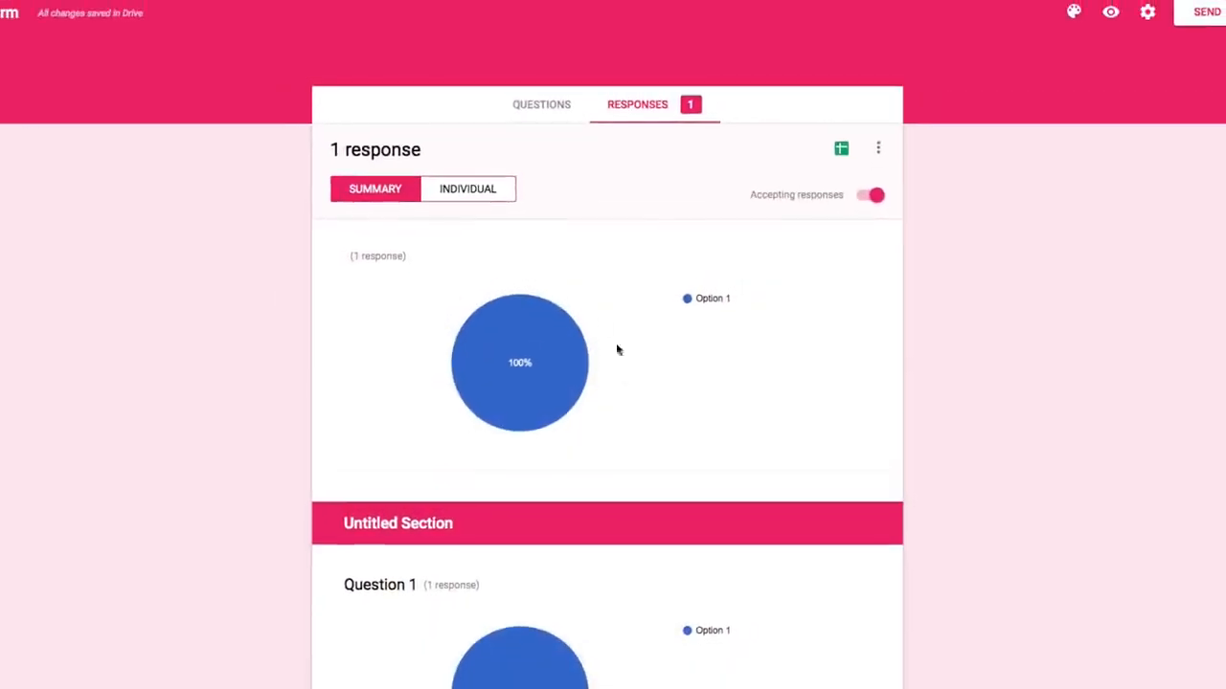
Review the summary charts for both sections of the form and examine the individual response
scroll(153, 355, "down", 3)
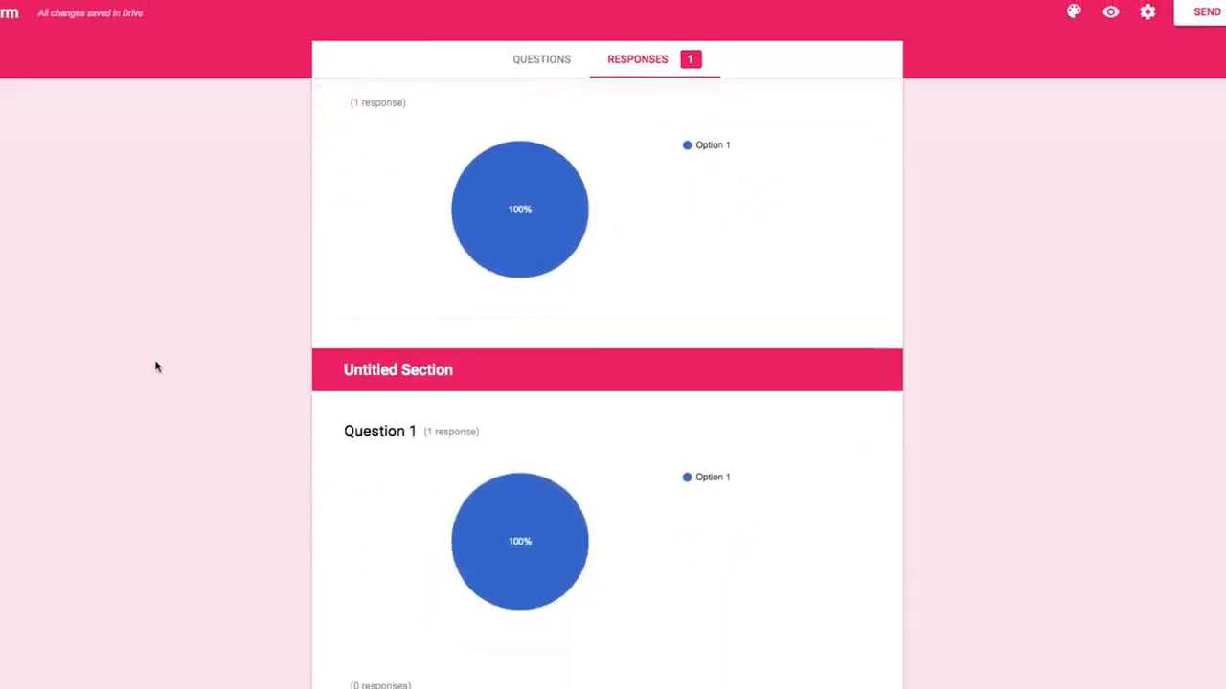
scroll(160, 364, "up", 1)
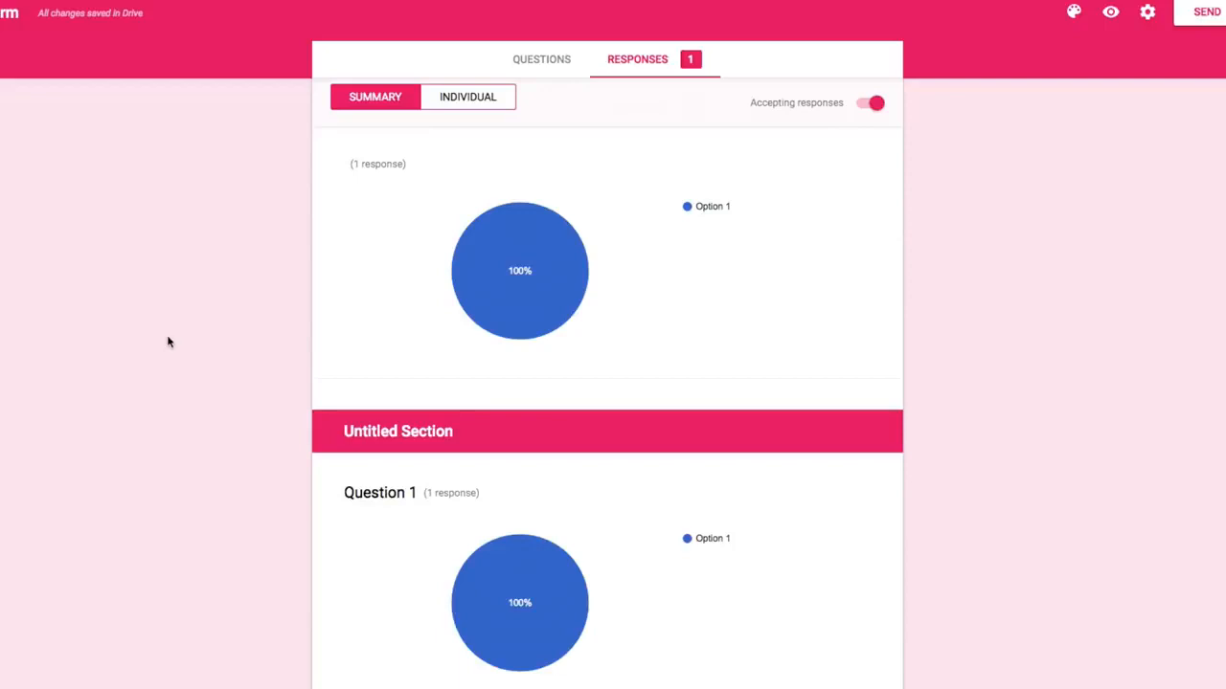
scroll(183, 347, "up", 1)
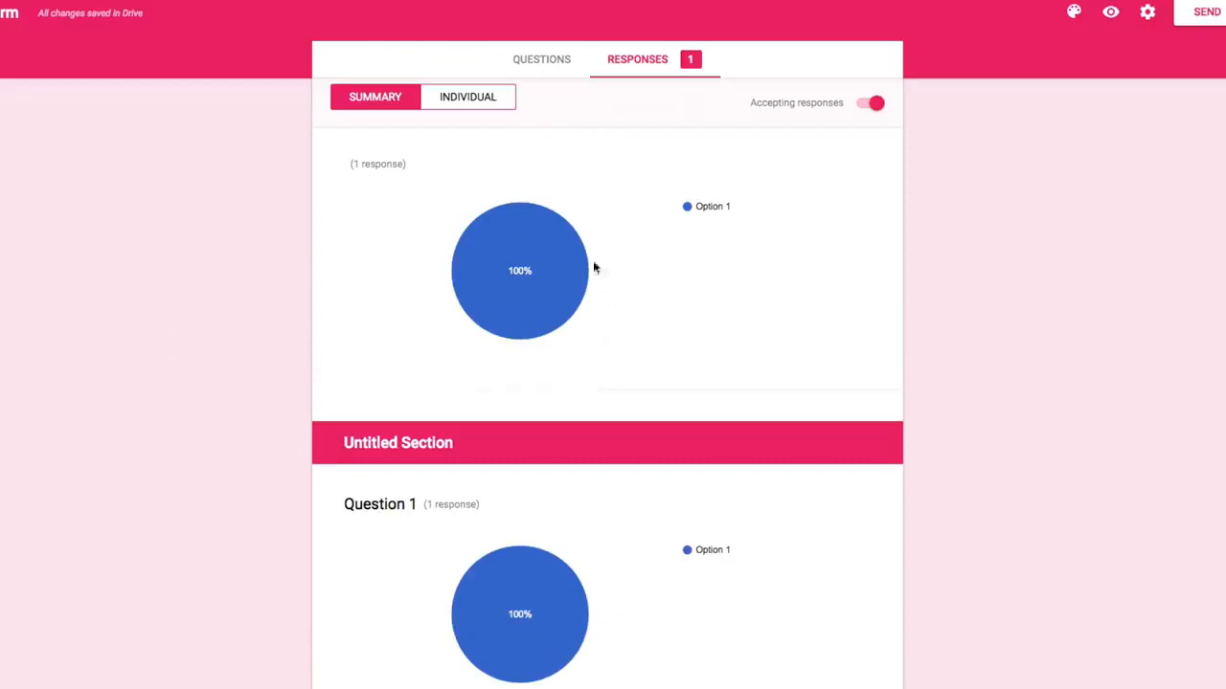
mouse_move(575, 278)
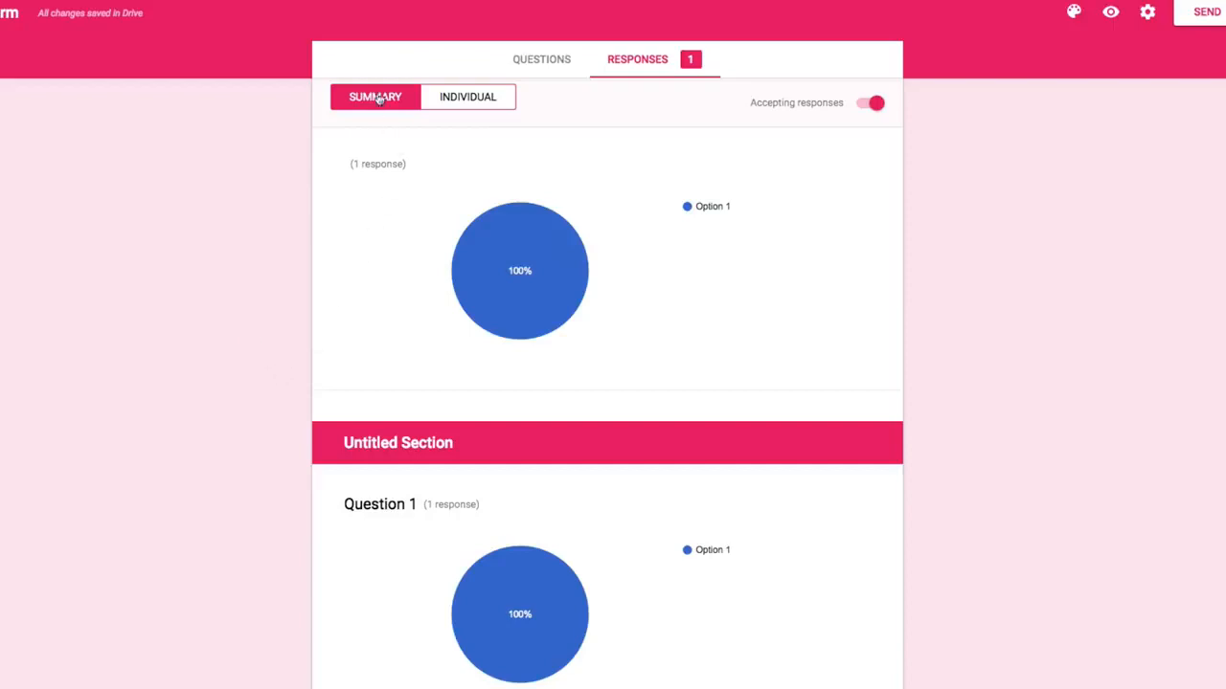
left_click(467, 99)
scroll(469, 344, "down", 1)
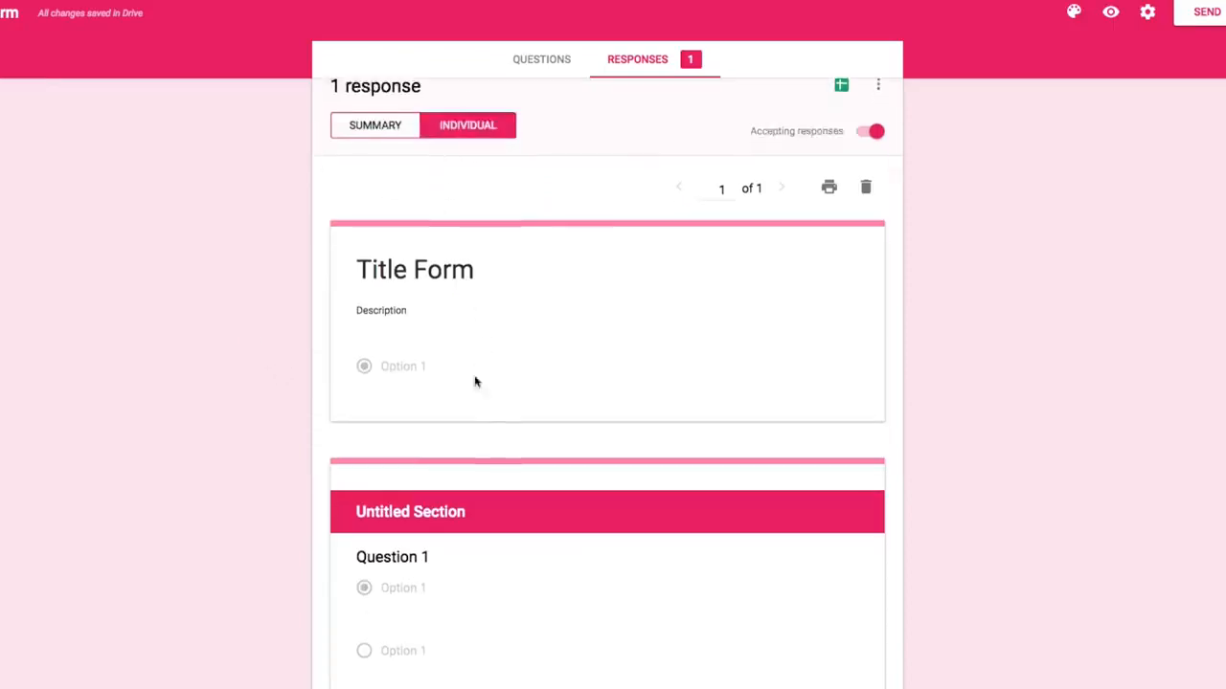
scroll(508, 311, "up", 1)
Leave the responses and the form for the forms home screen, and reopen the most recently opened untitled form
left_click(536, 113)
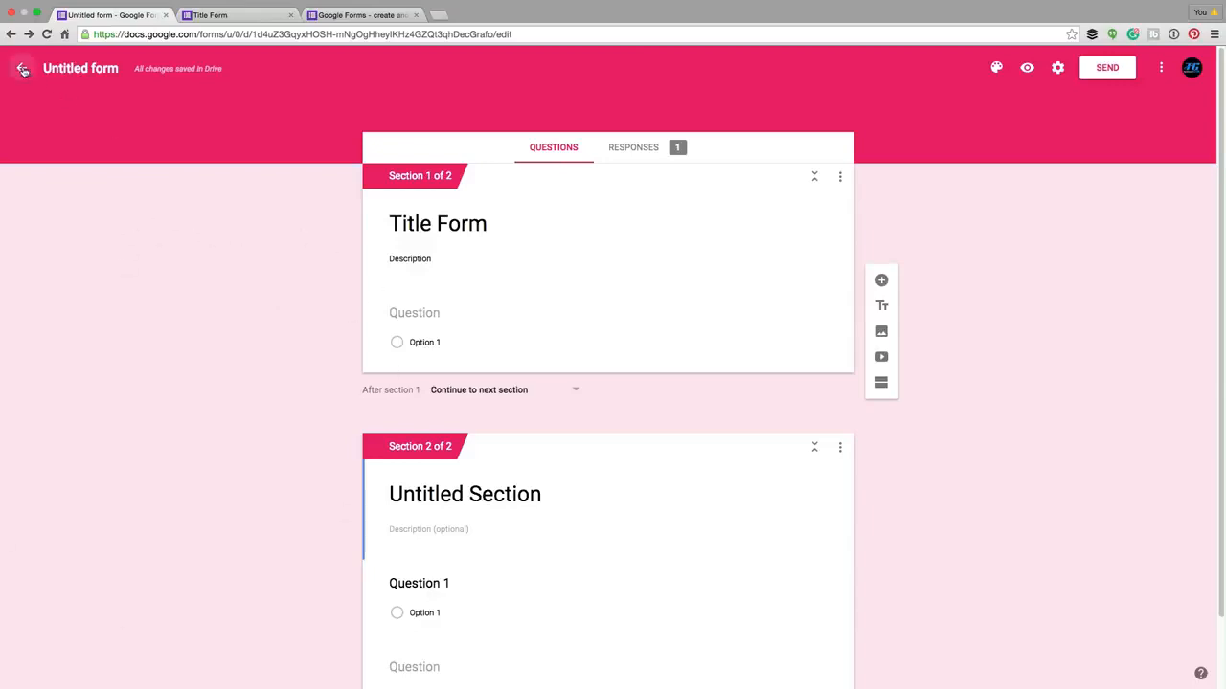
left_click(21, 68)
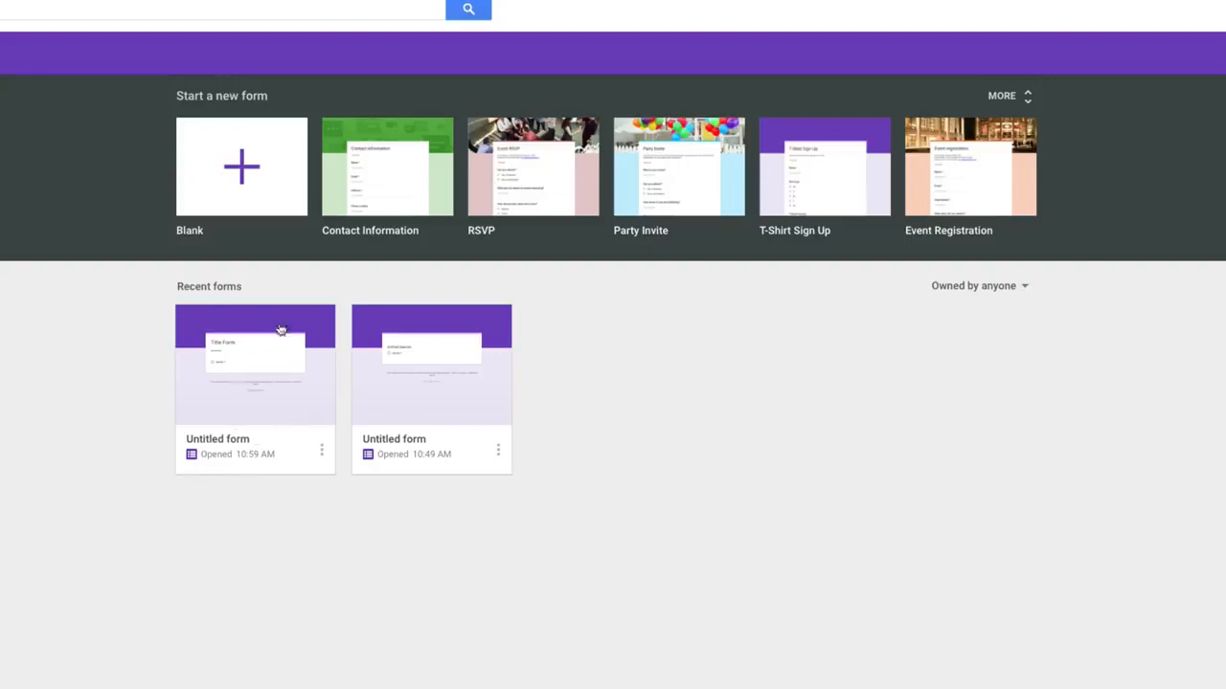
left_click(246, 385)
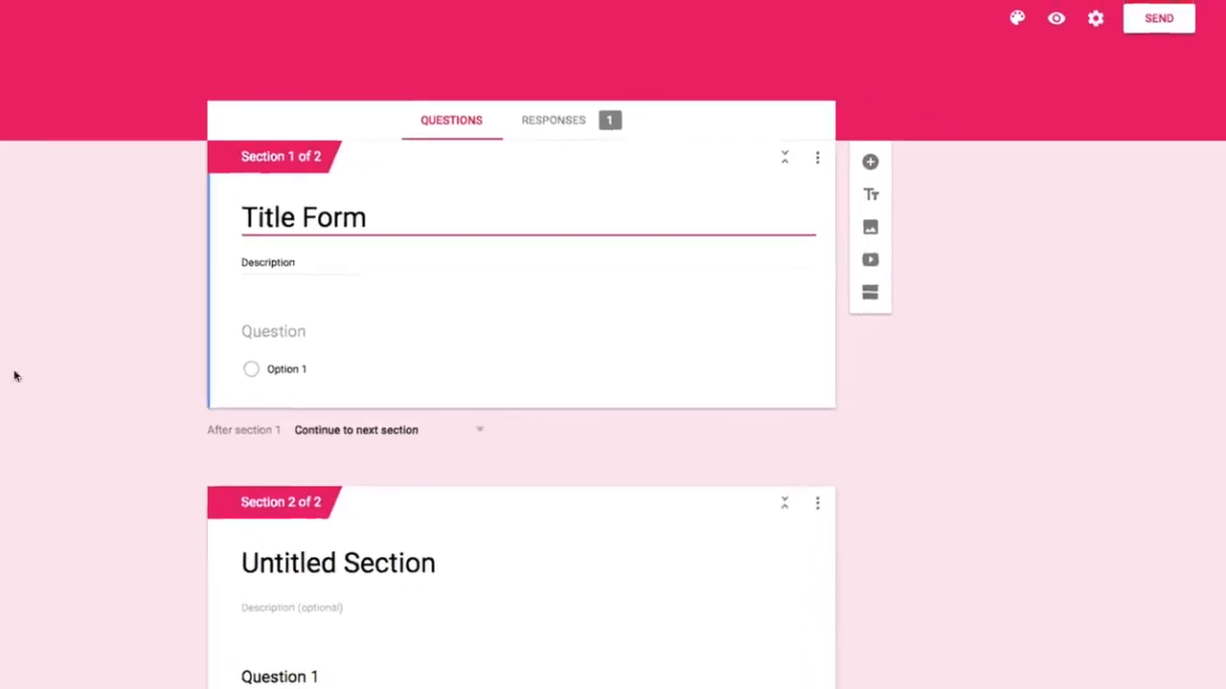
Look at the options for sending the form by email and select the form's shareable link
left_click(1153, 31)
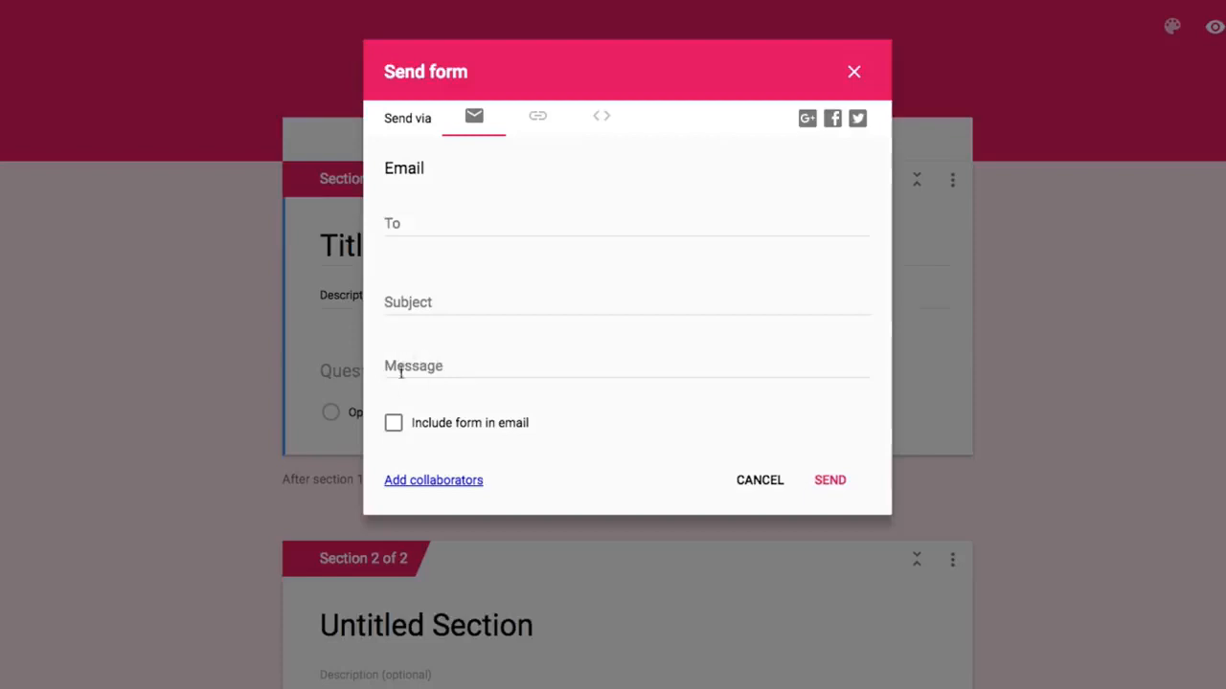
left_click(392, 423)
left_click(537, 119)
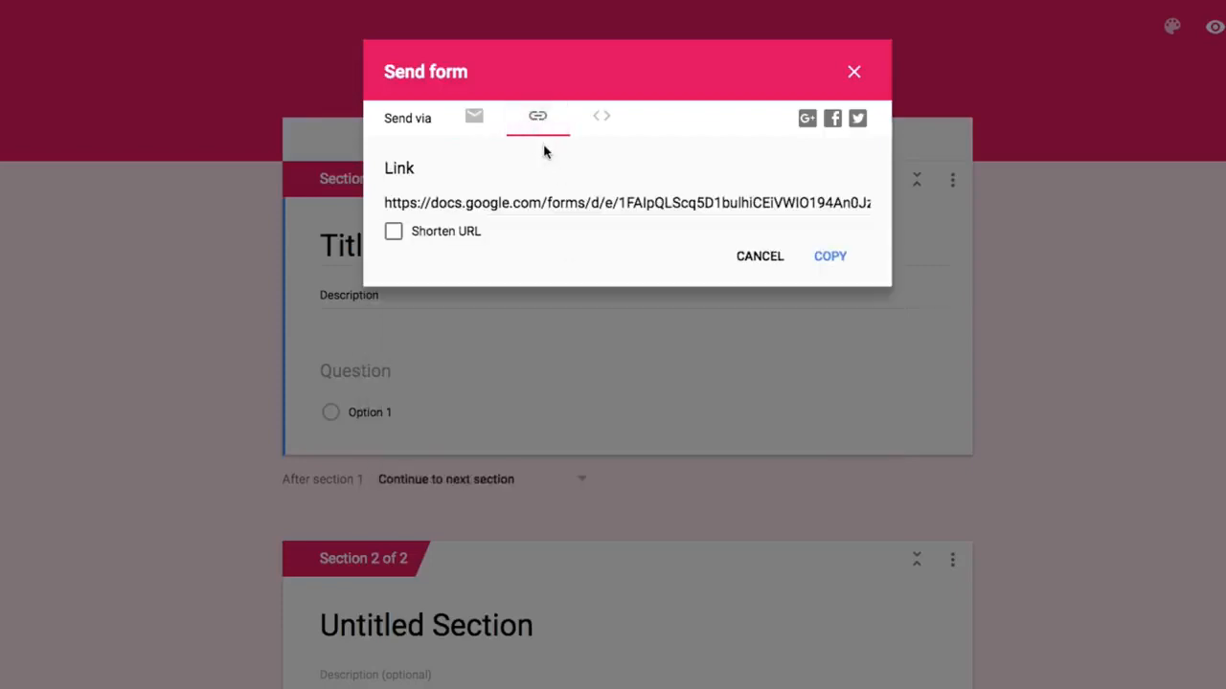
left_click(558, 207)
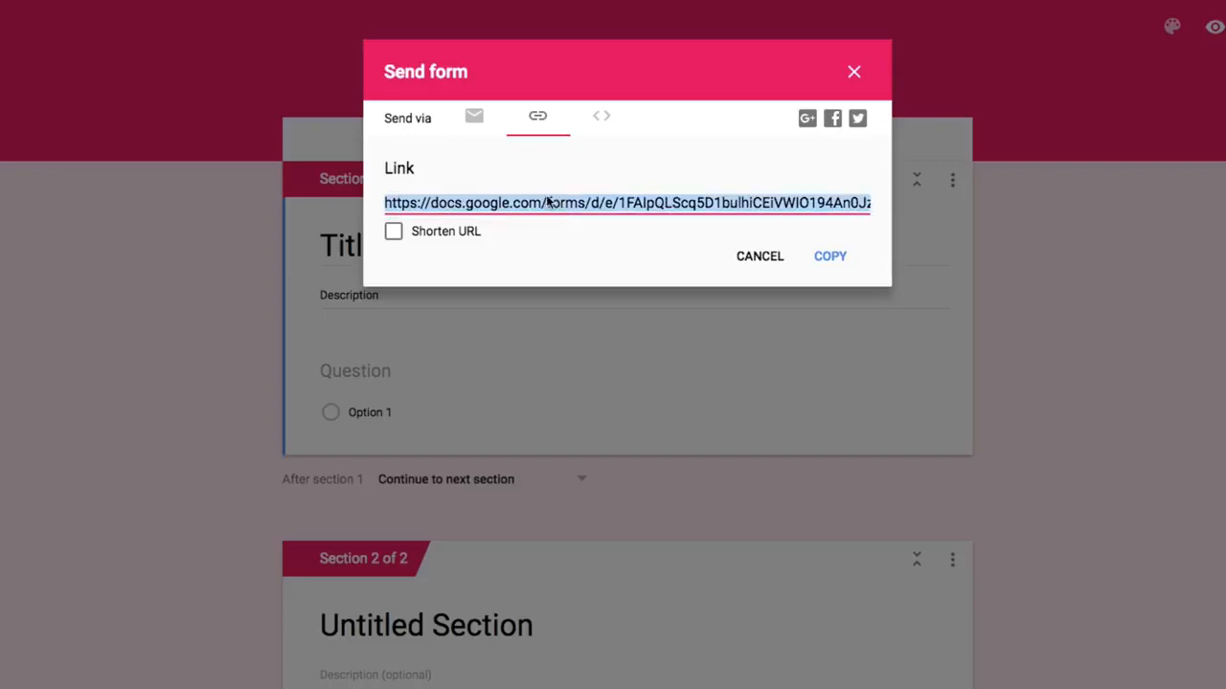
Examine the form's embed HTML with its width and height options, and close the sending options without sending
left_click(599, 122)
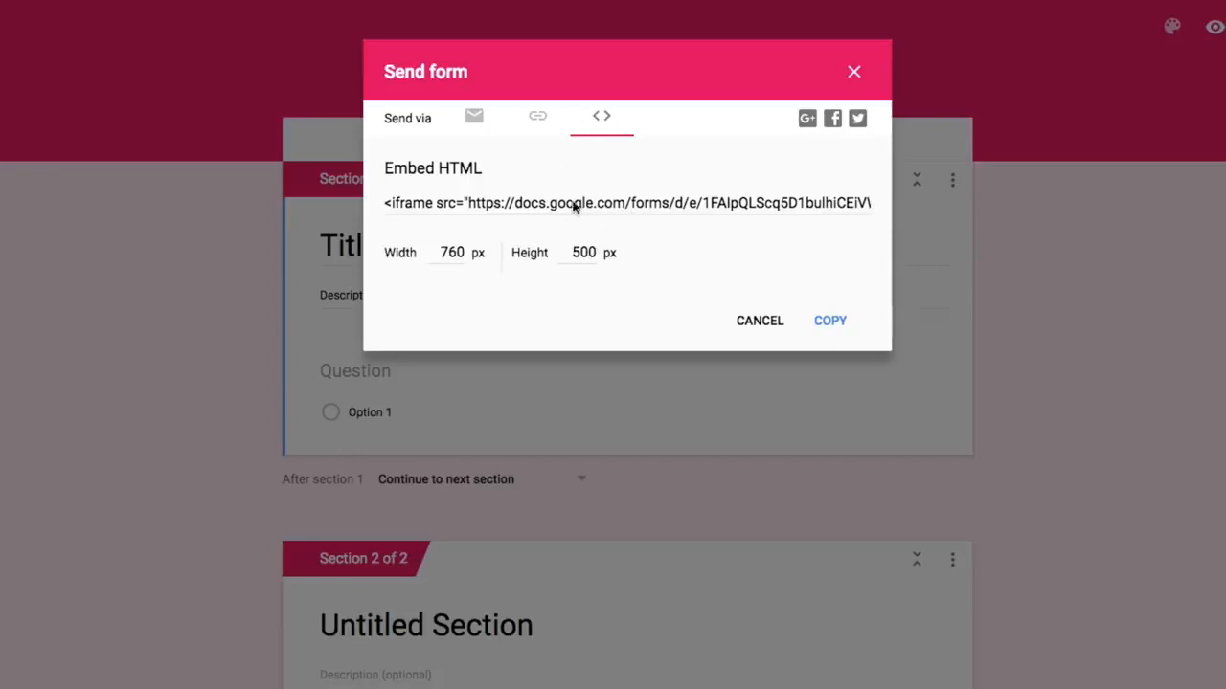
left_click(442, 253)
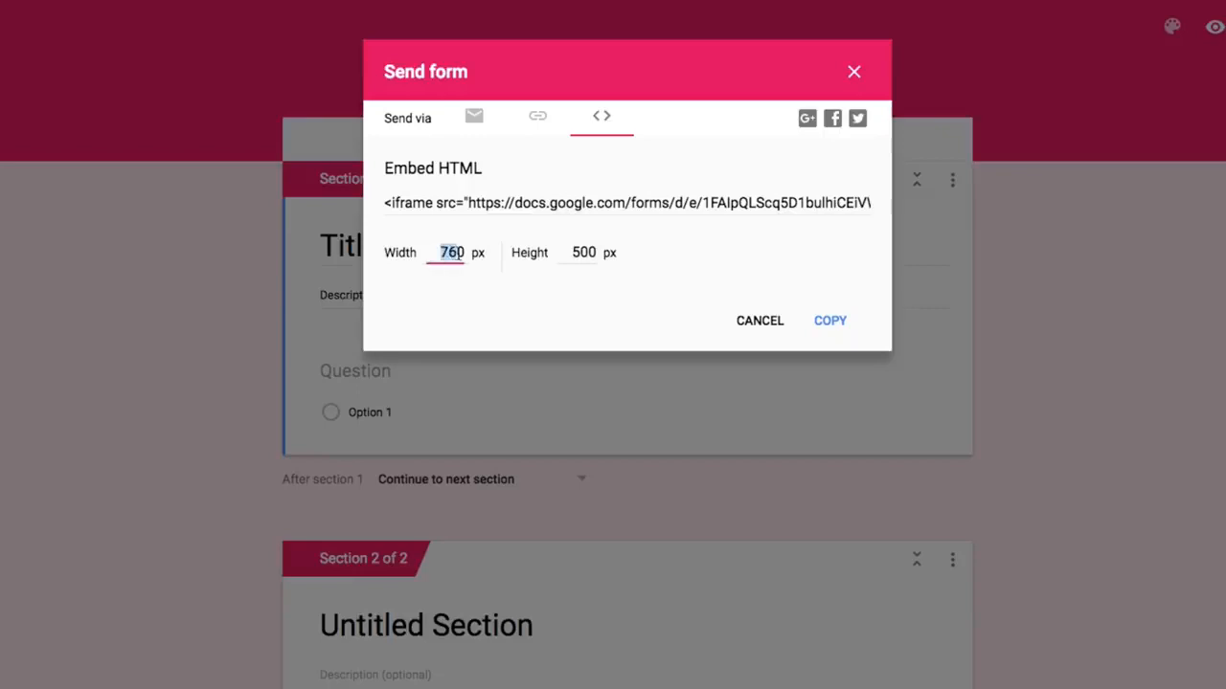
left_click(572, 254)
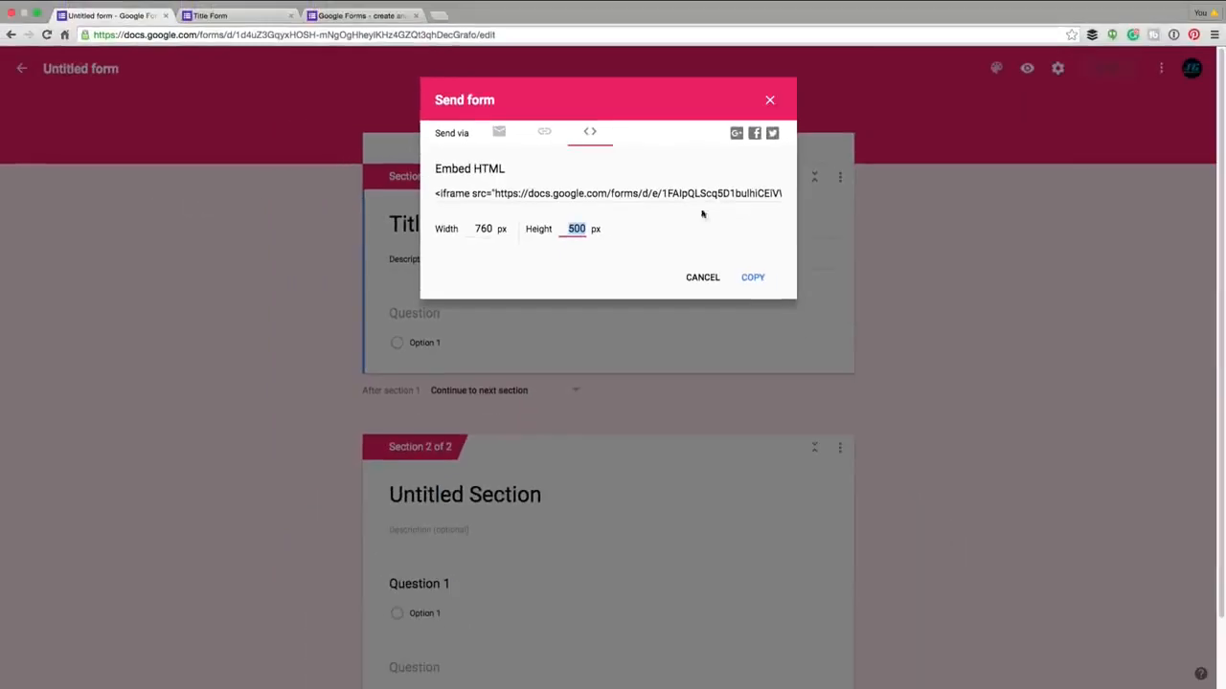
left_click(769, 99)
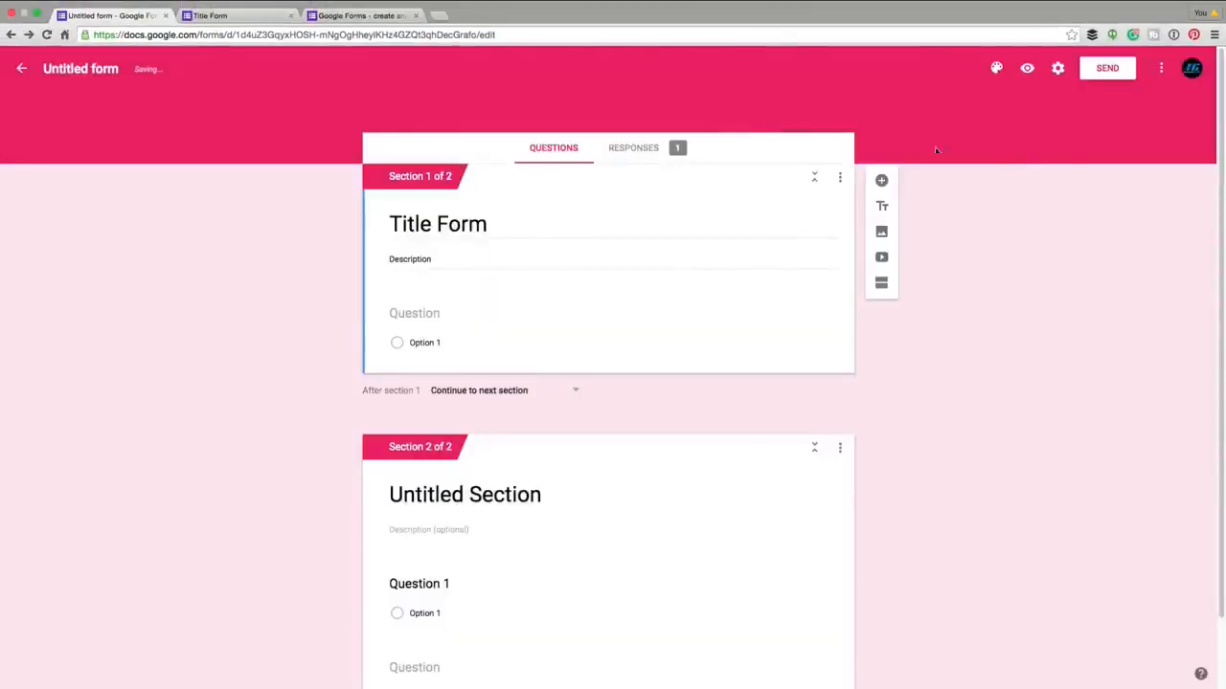
Enable Limit to 1 response in the form's general settings
left_click(1059, 75)
left_click(1033, 264)
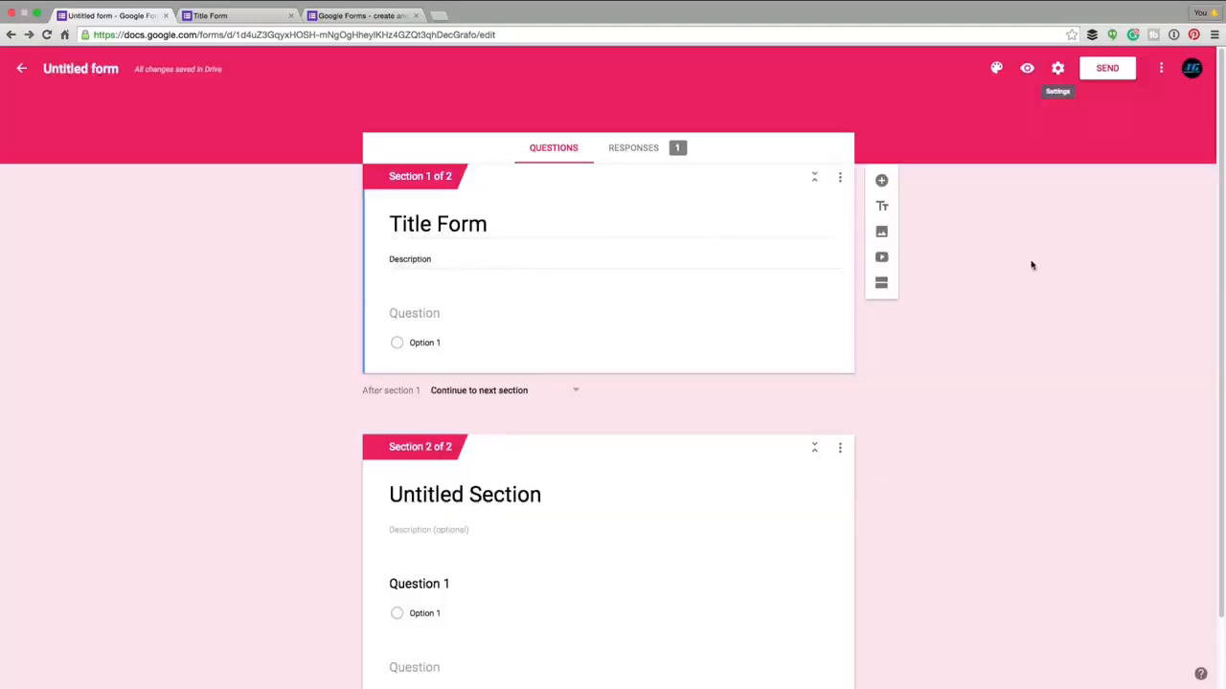
left_click(1058, 72)
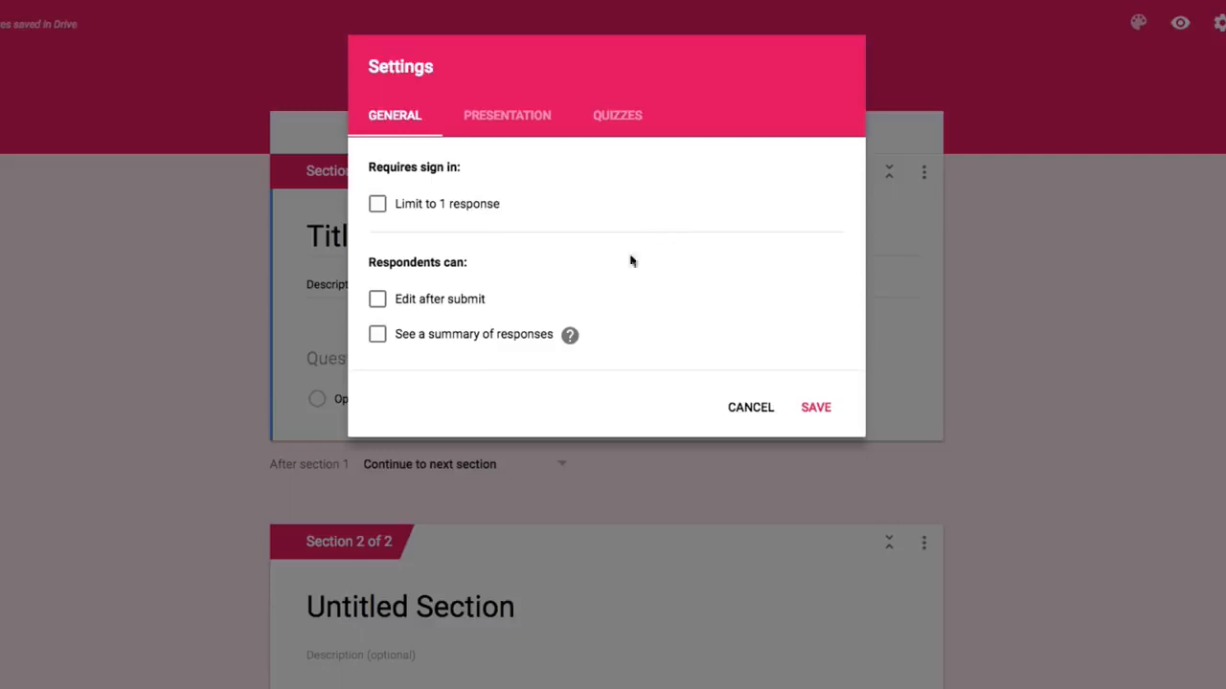
left_click(374, 203)
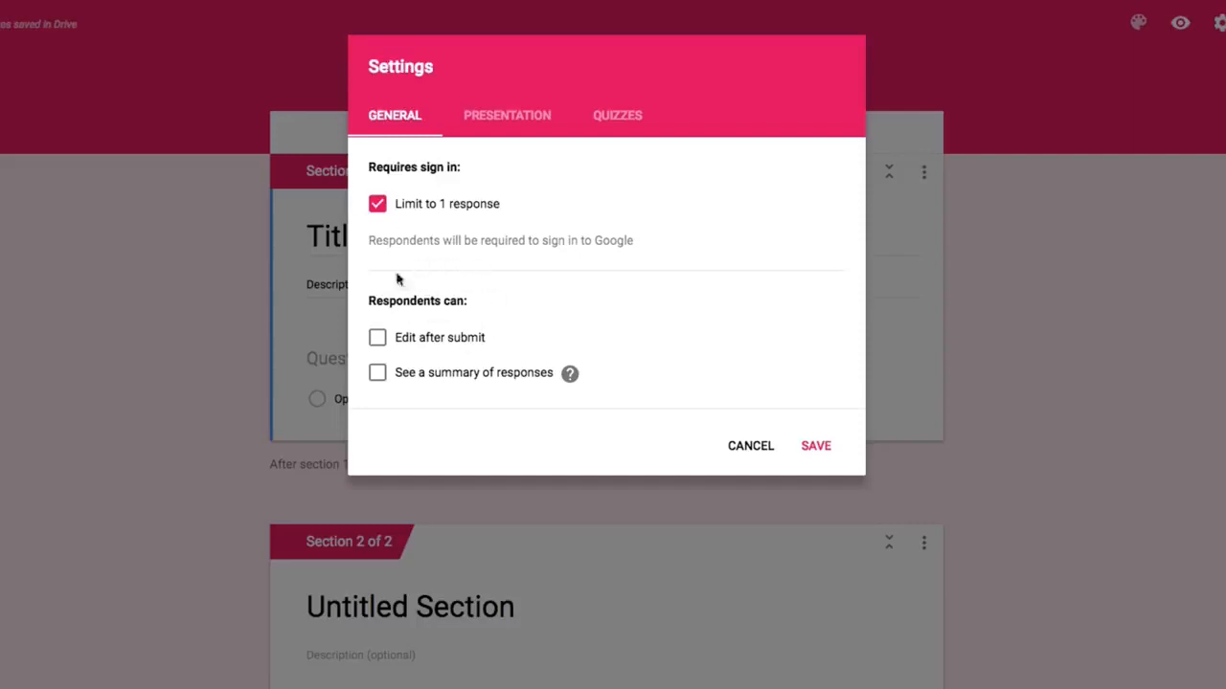
Look over the presentation settings, turn on Make this a quiz, and discard the settings changes
left_click(500, 120)
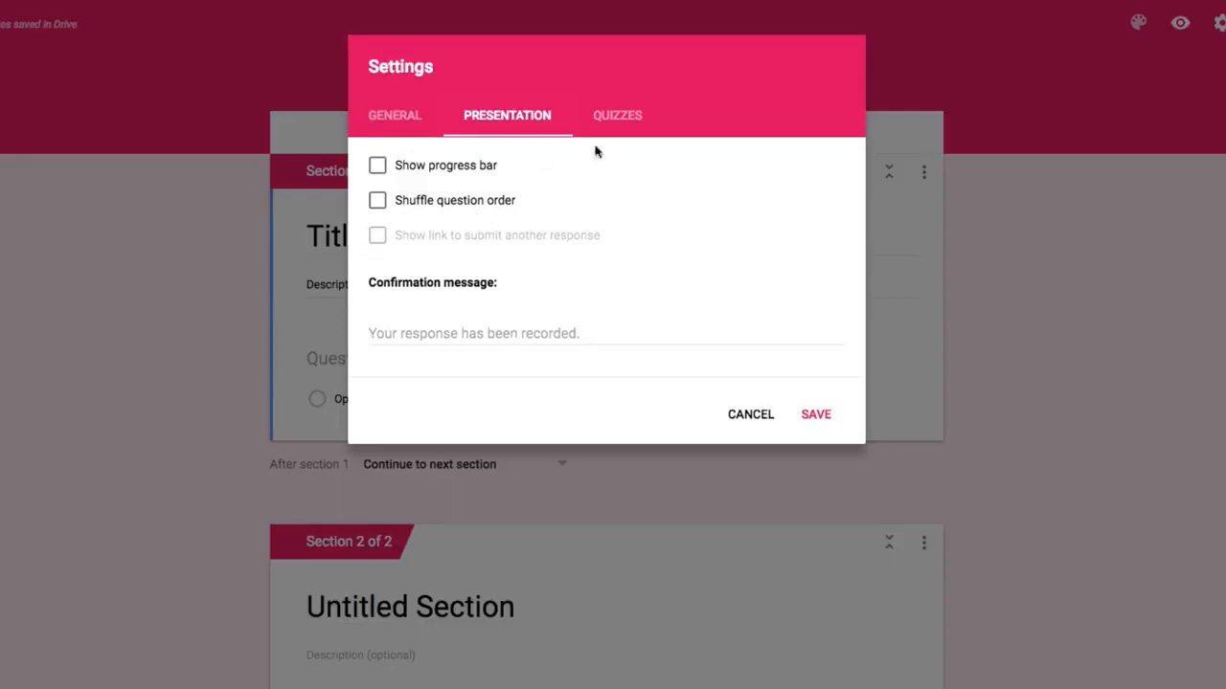
left_click(622, 116)
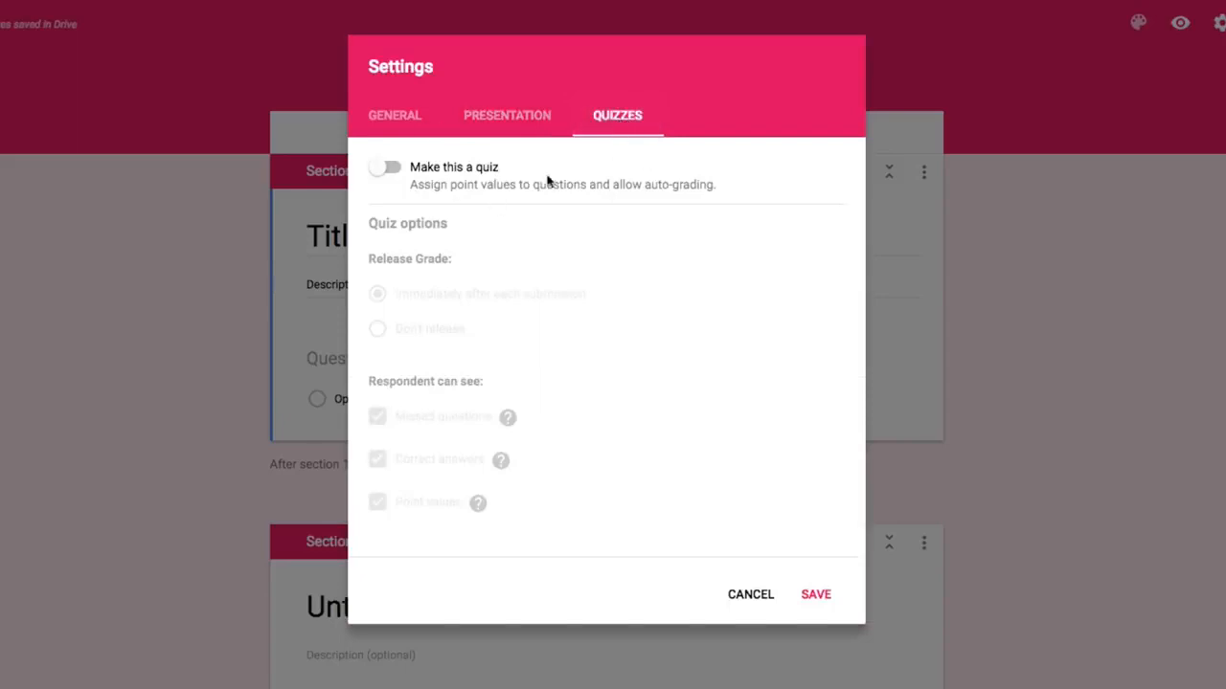
left_click(386, 168)
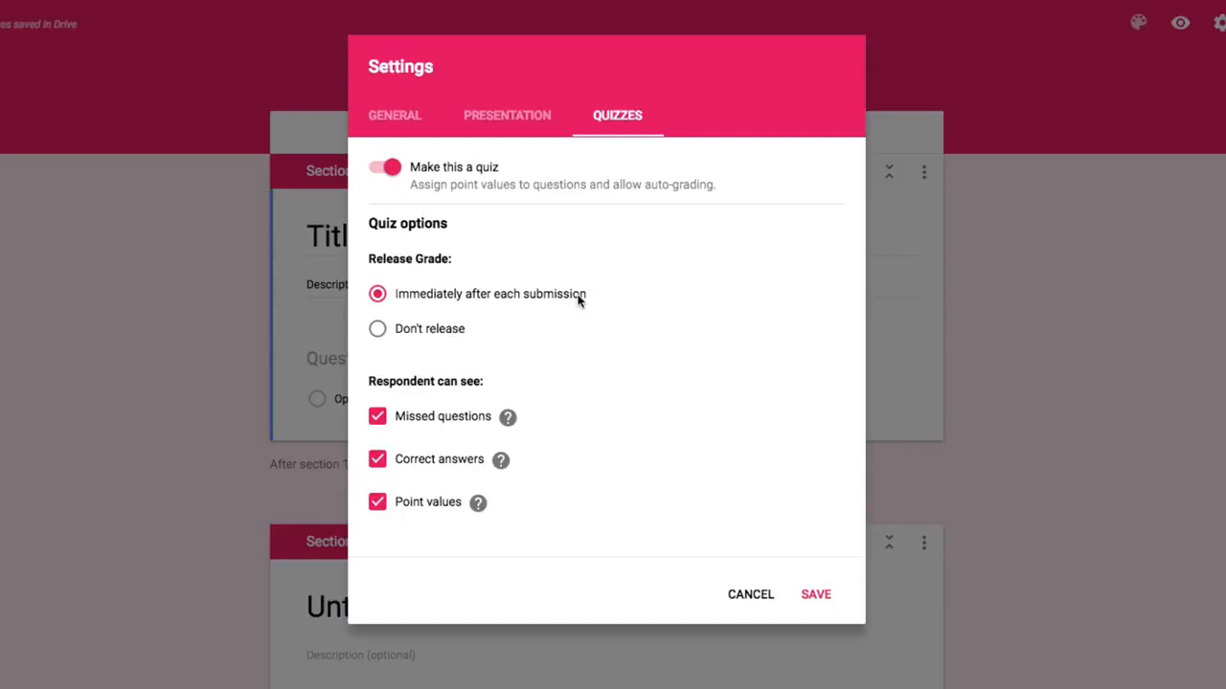
left_click(748, 594)
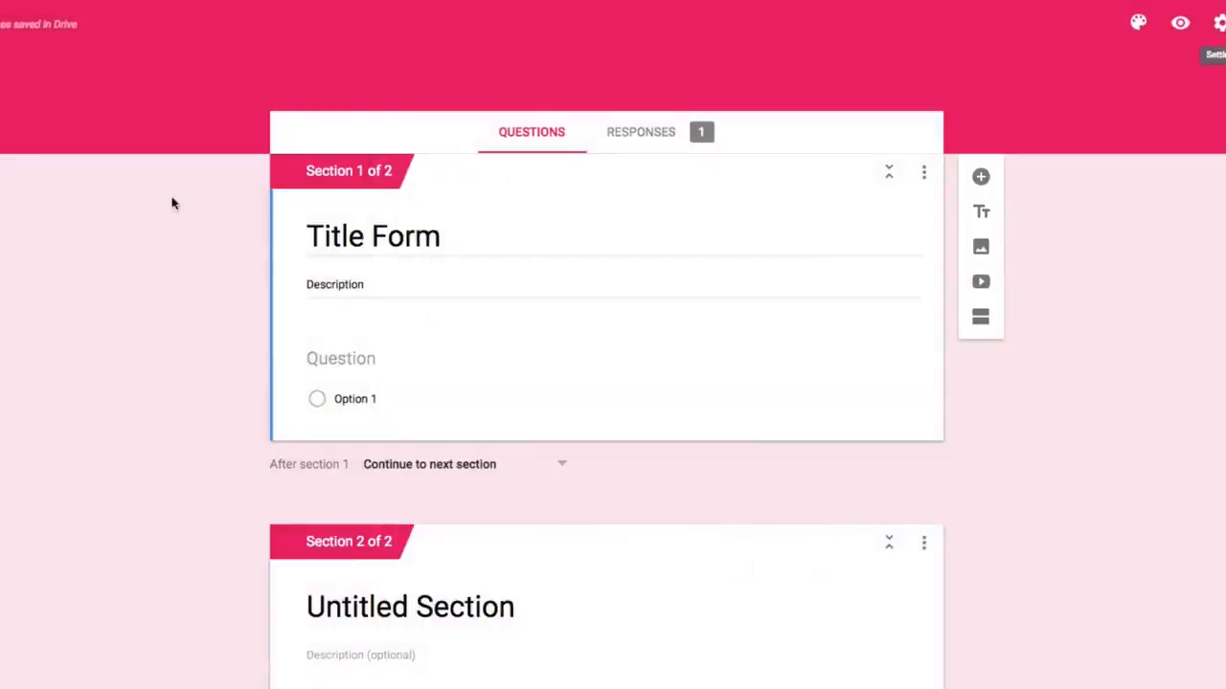
Return from the form to the forms home screen
left_click(25, 74)
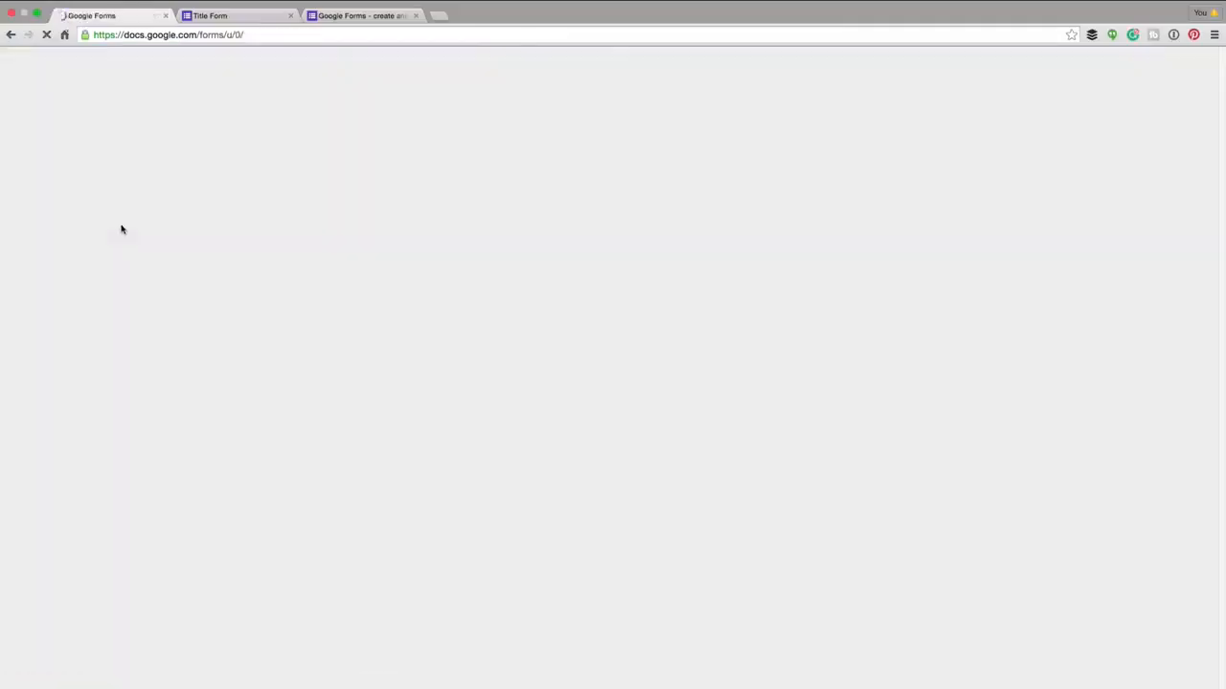